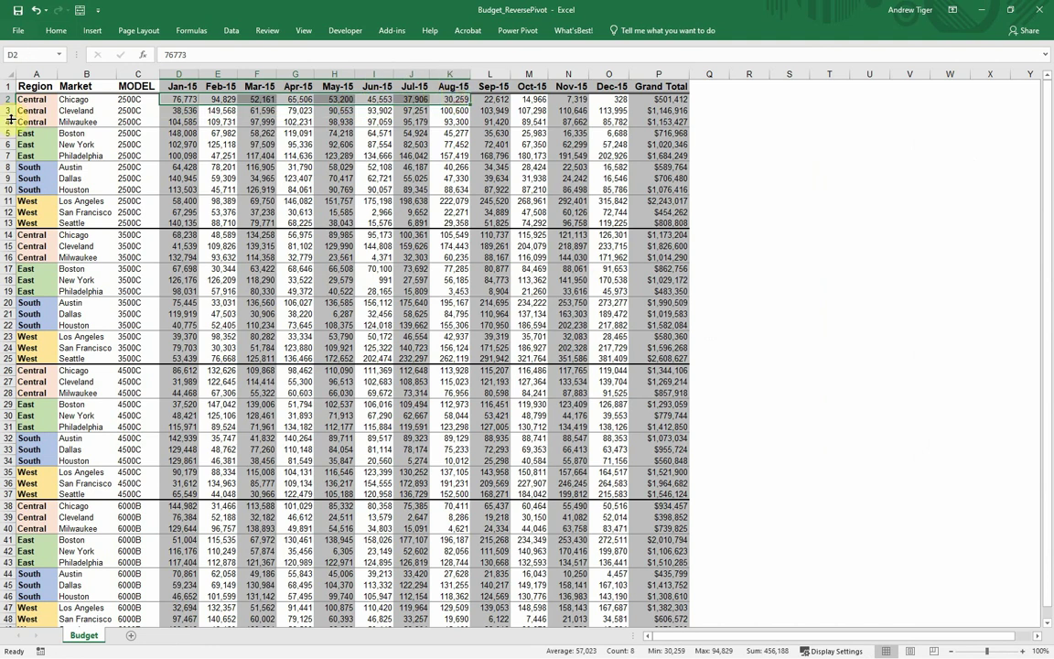
Examine the Cleveland row's market, model, monthly values and grand total, along with the month column headers
click(131, 109)
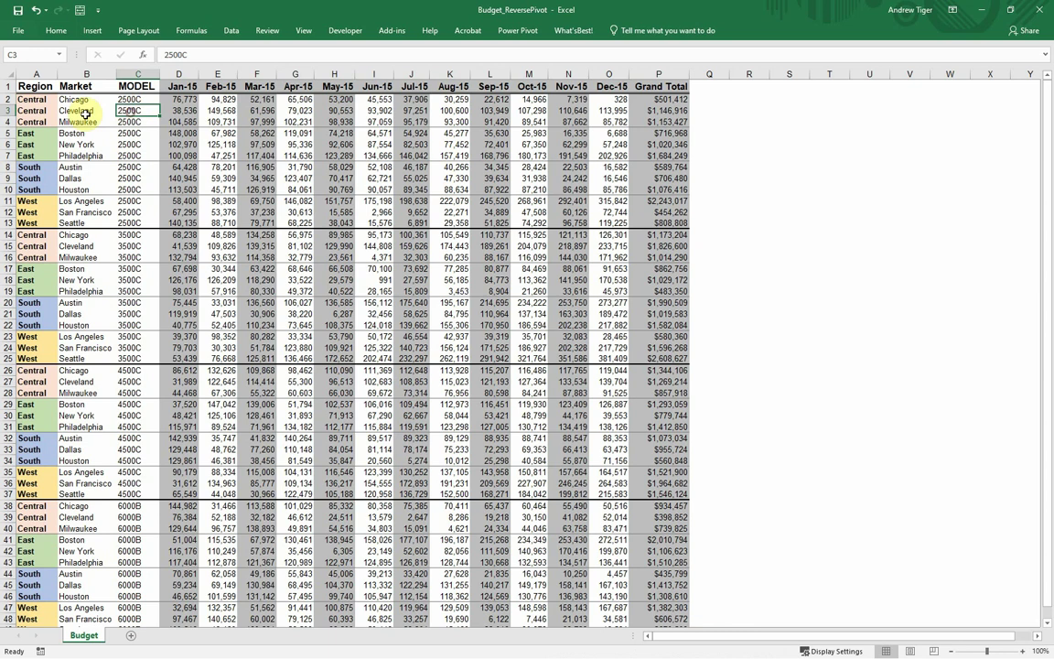
click(72, 111)
click(178, 112)
drag(178, 112, 607, 111)
click(642, 109)
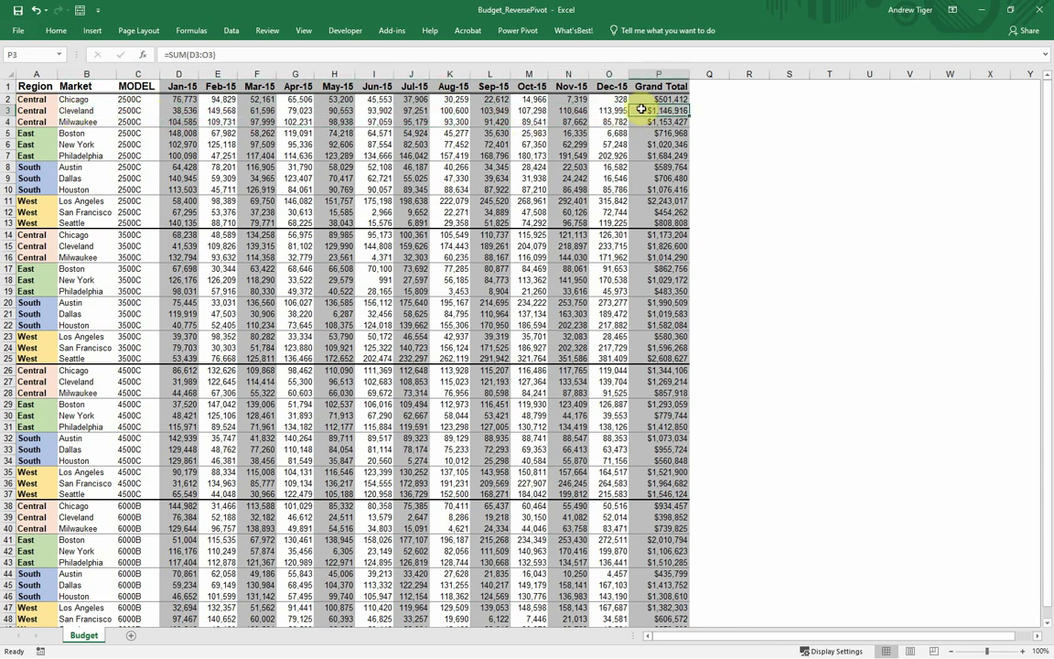
click(829, 211)
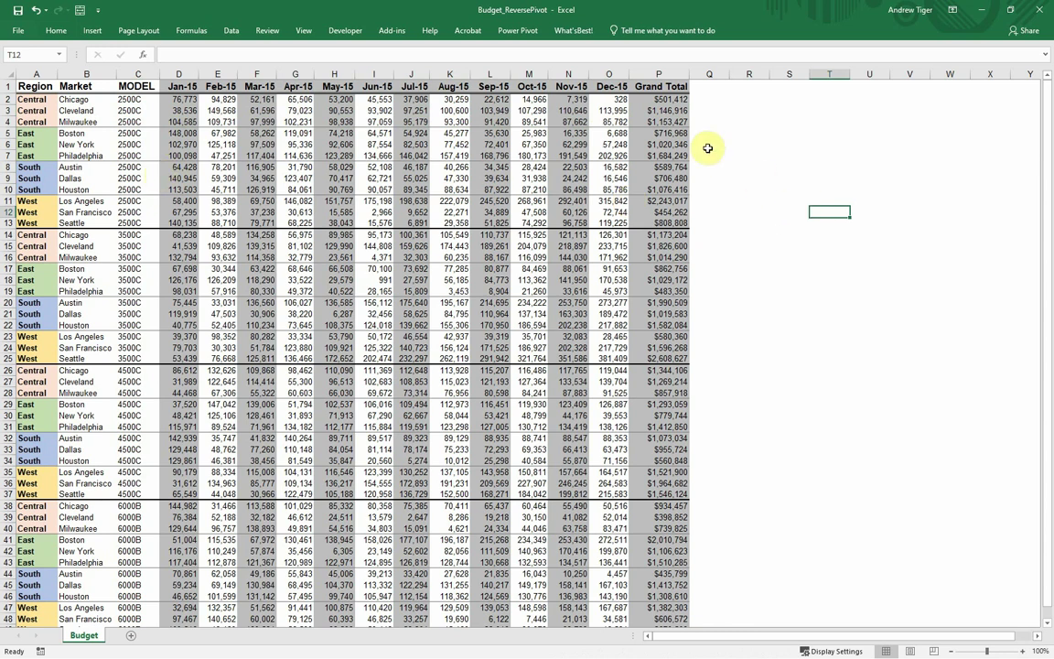
click(176, 88)
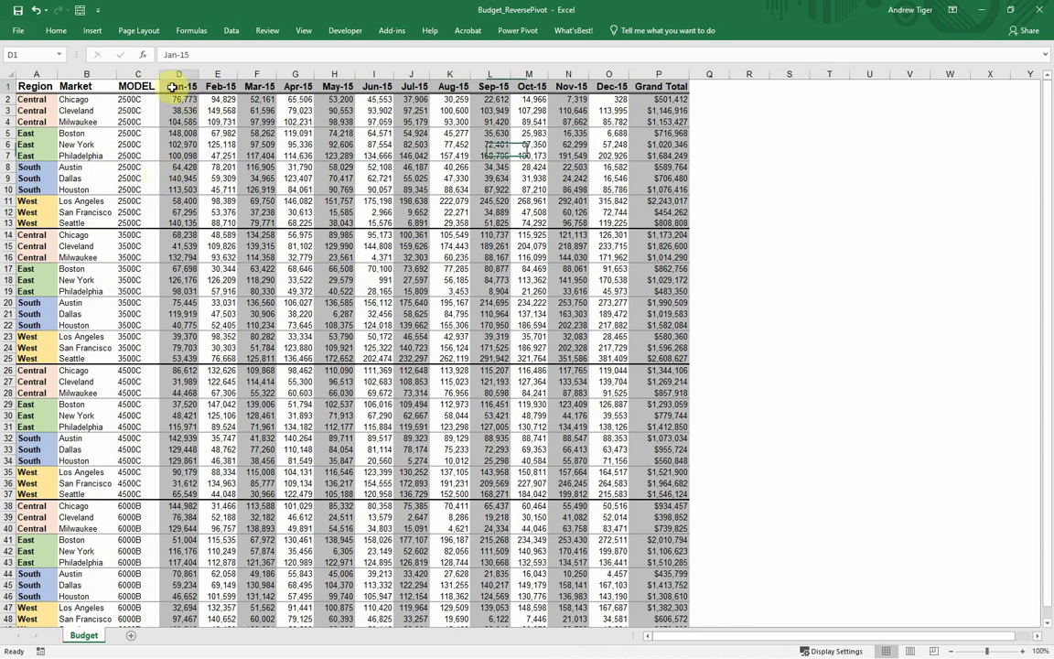
click(231, 86)
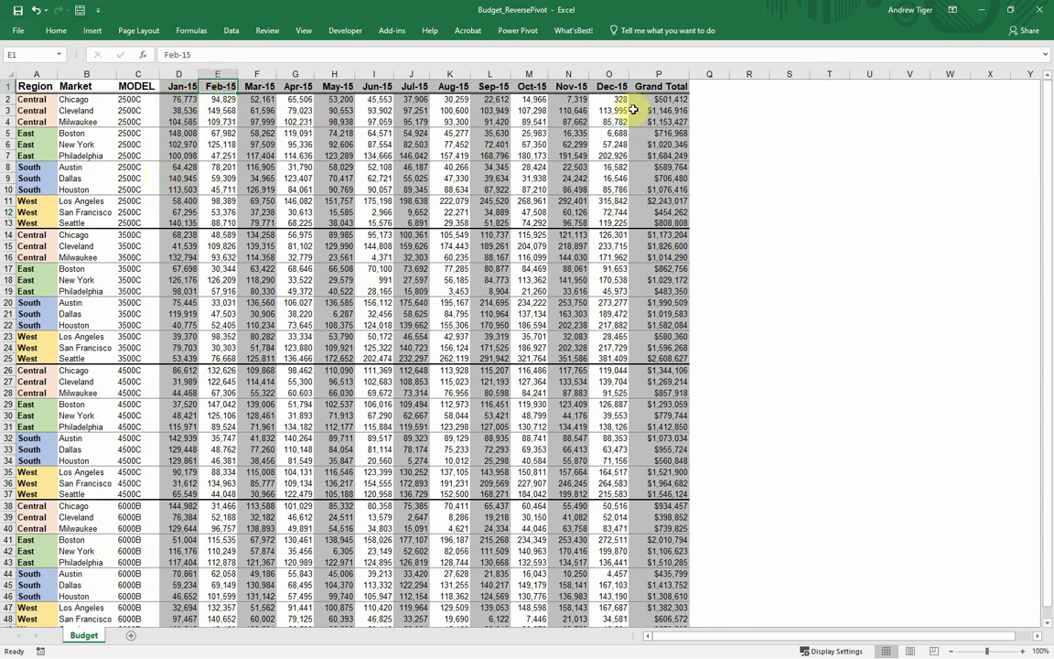
Copy the Region, Market and MODEL headers with the first Chicago record (A1:C2) to R1
drag(35, 86, 130, 95)
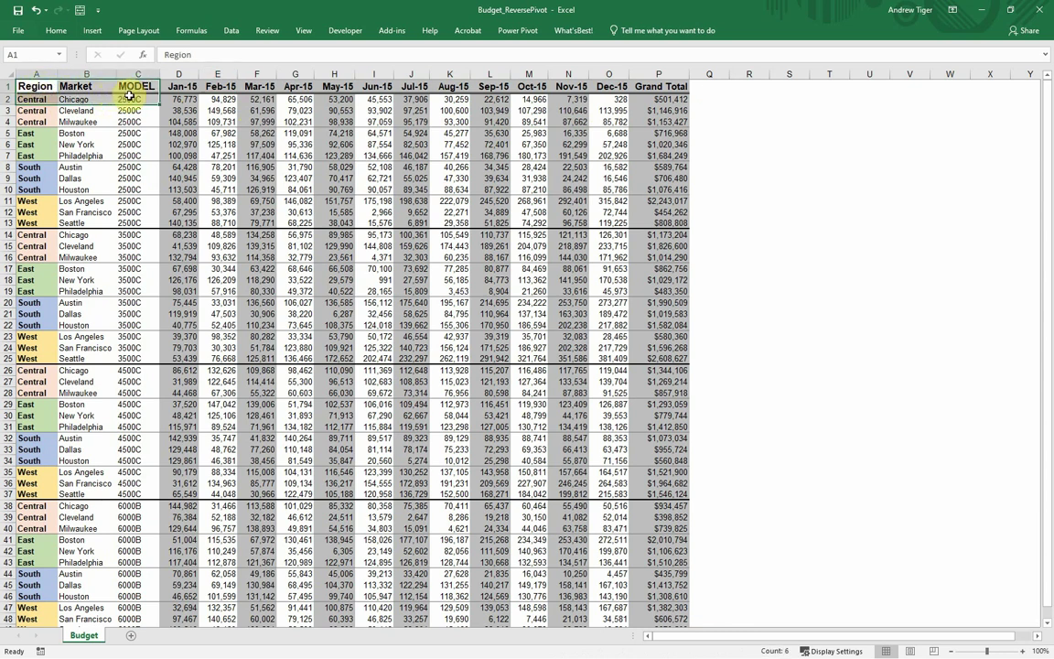
key(ctrl+c)
click(749, 87)
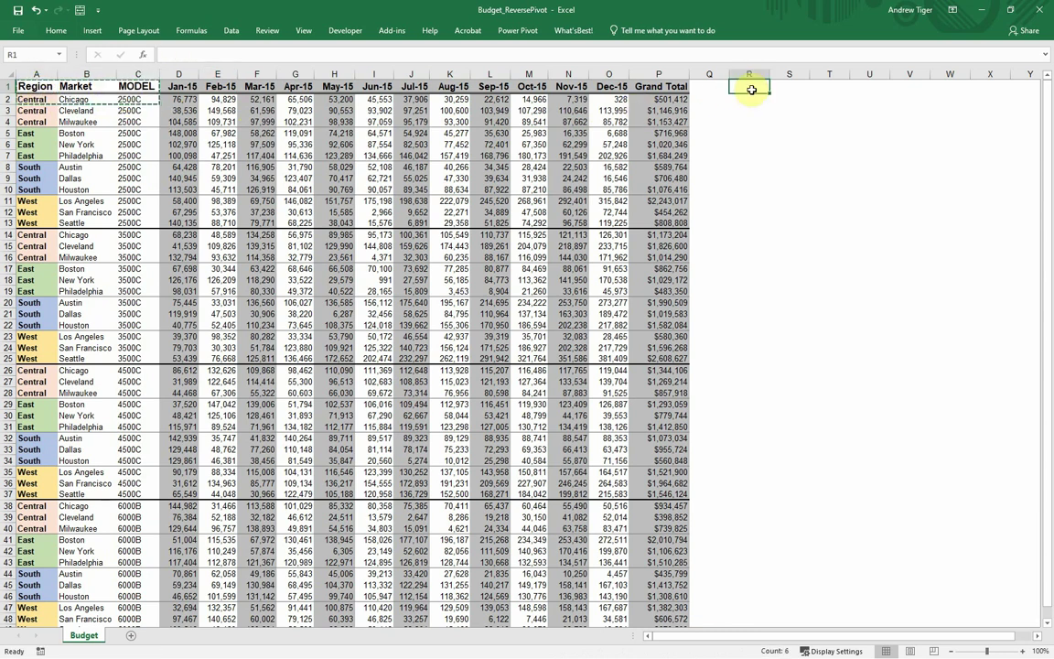
key(ctrl+v)
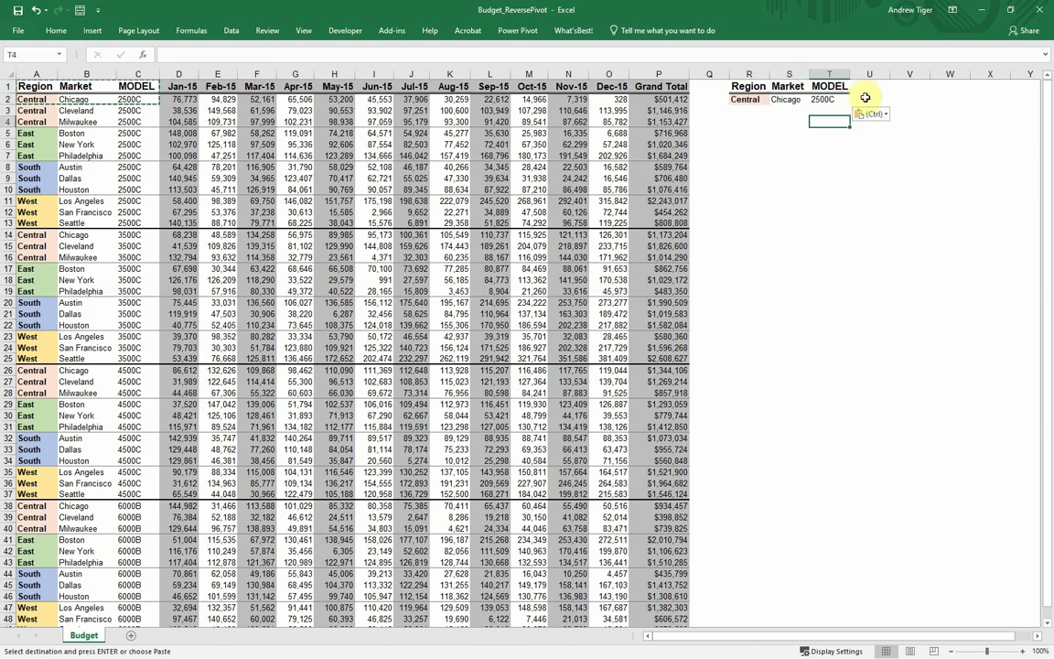
Add the headers Month in U1 and Revenue in V1 beside the copied headers
click(866, 91)
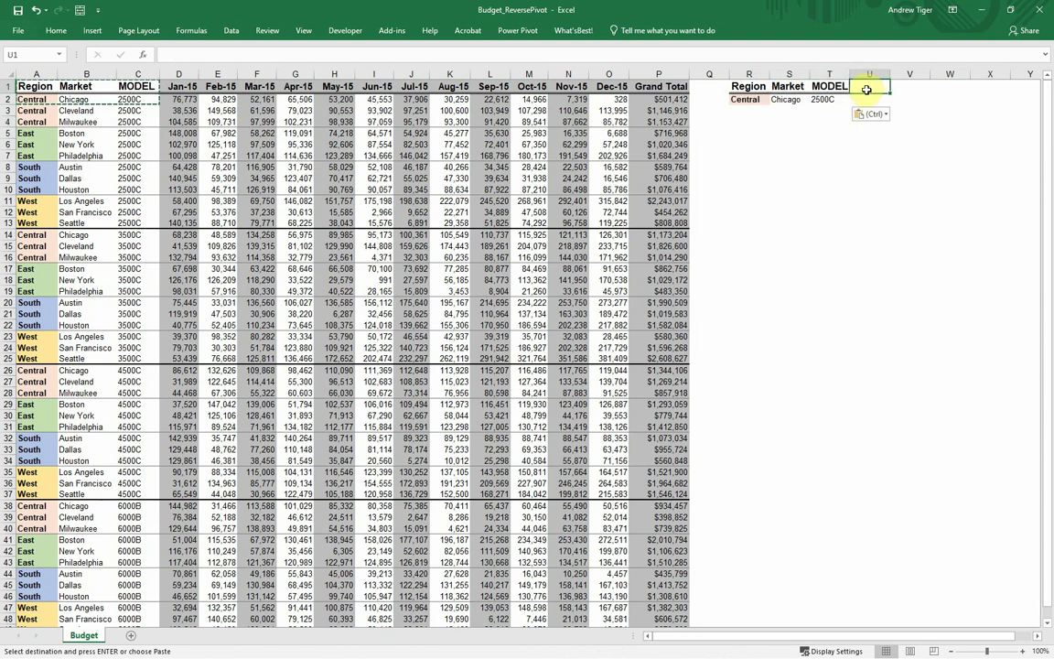
text(T)
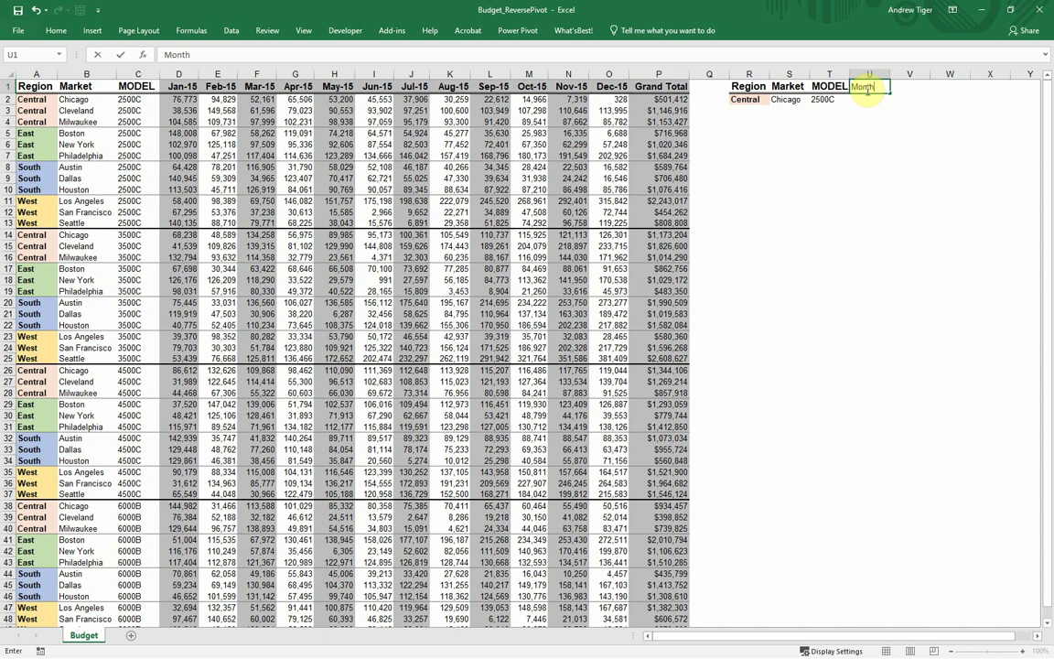
key(Tab)
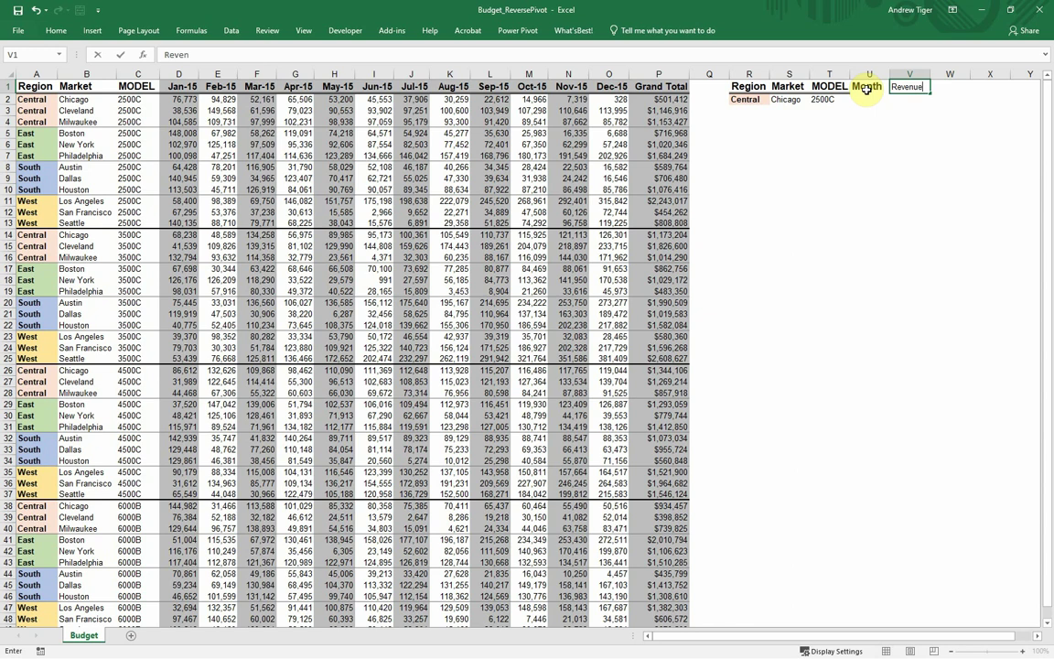
key(Return)
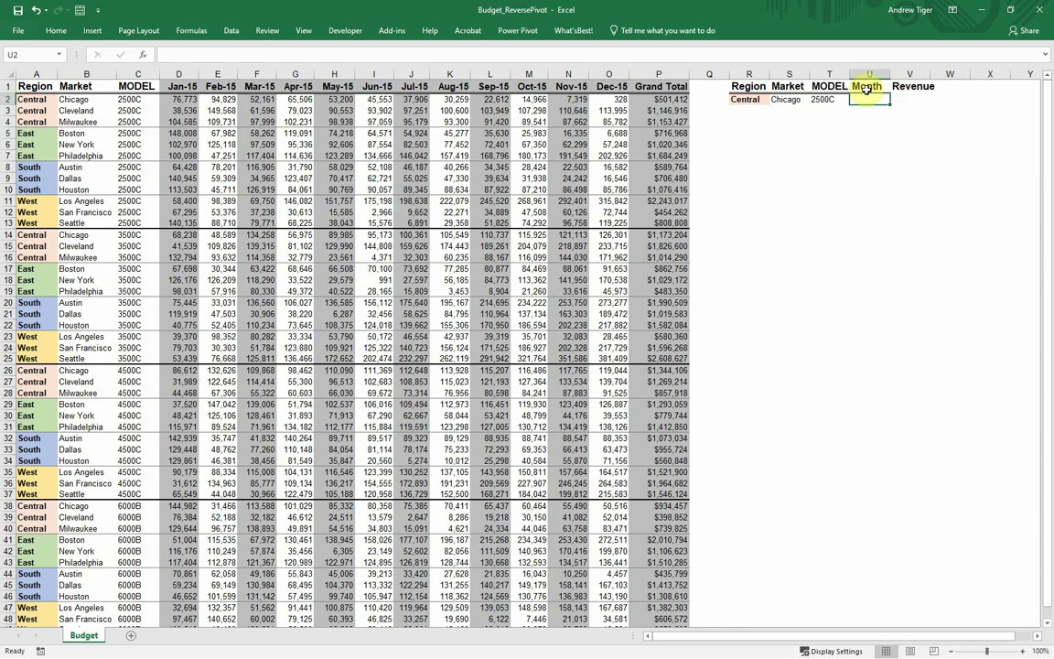
Copy the month headers Jan-15 to Dec-15 (D1:O1) and paste them transposed down the Month column from U2
drag(172, 87, 617, 84)
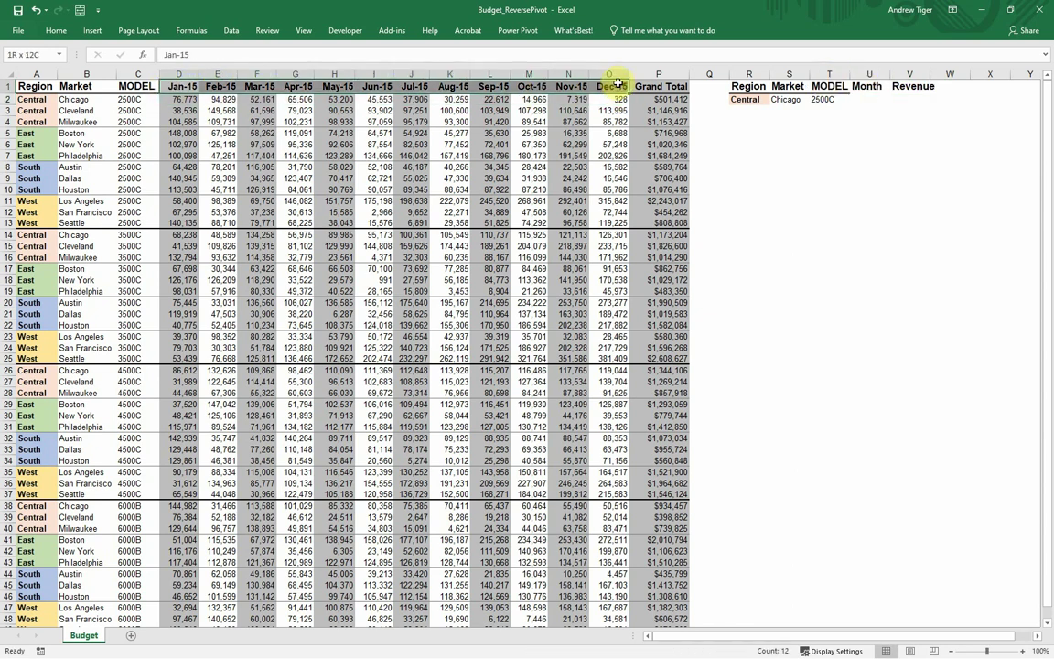
right_click(615, 84)
click(613, 106)
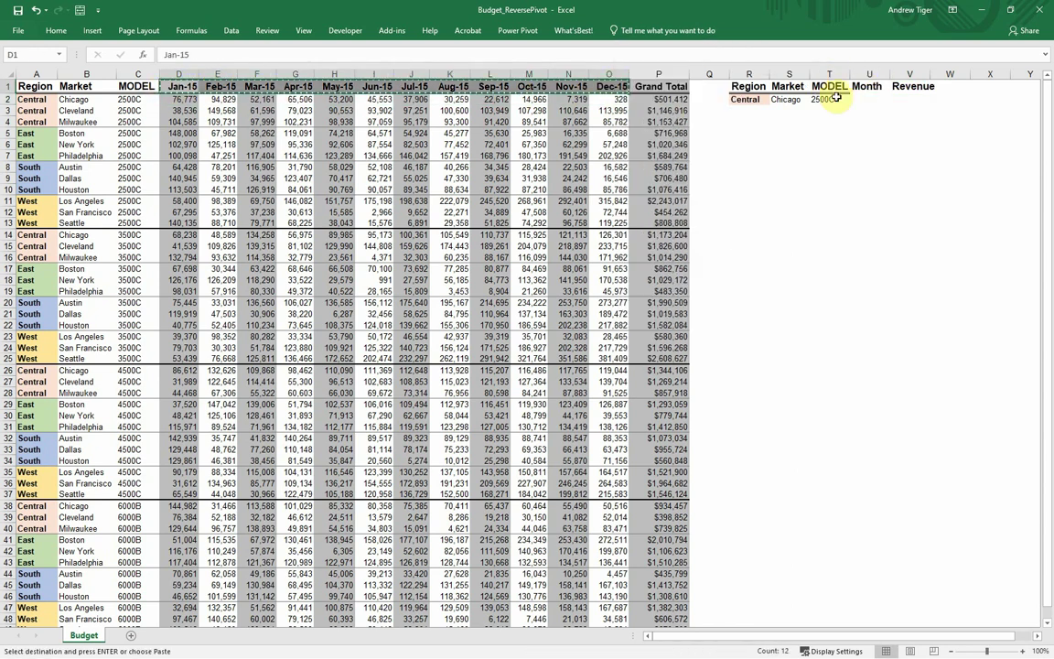
right_click(861, 101)
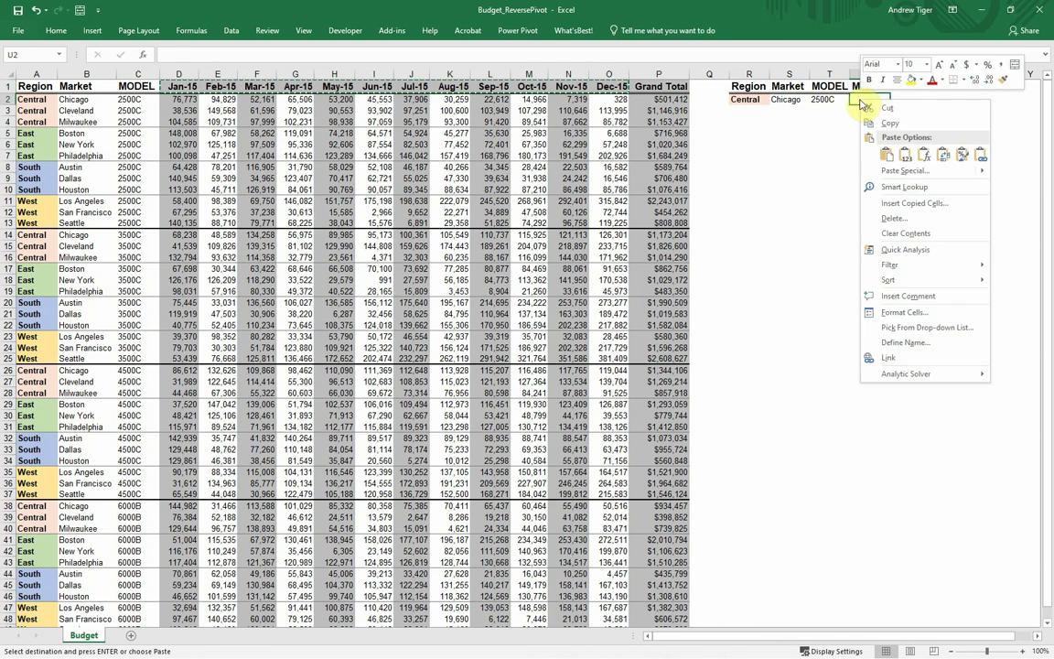
click(892, 170)
click(717, 197)
click(727, 220)
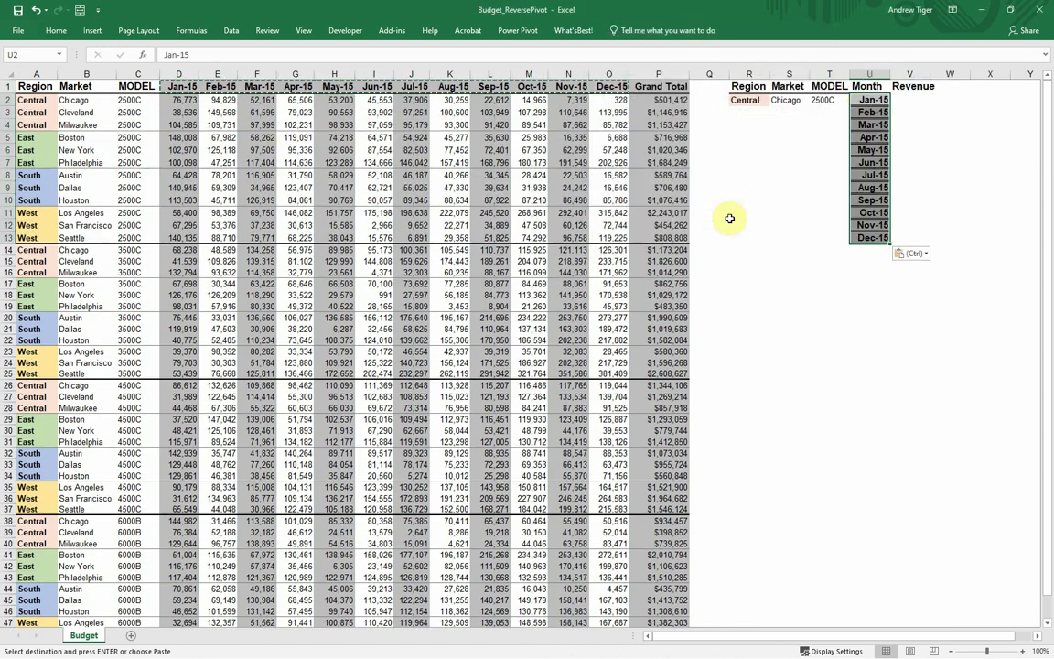
Fill the Central, Chicago and 2500C entries in R2:T2 down through row 13
click(756, 100)
drag(756, 99, 852, 241)
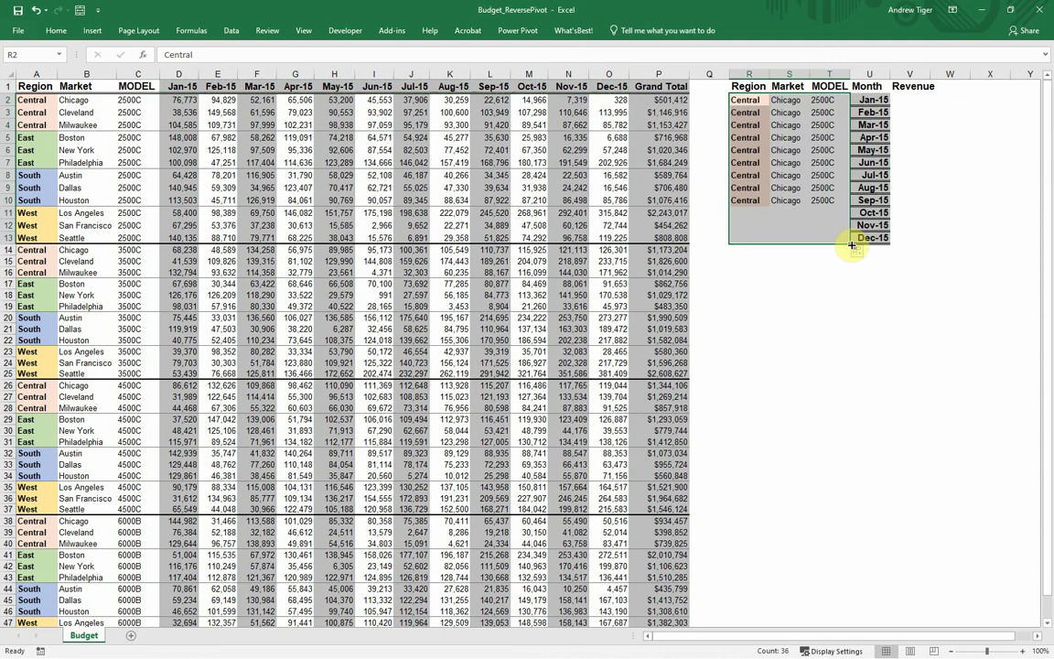
click(920, 100)
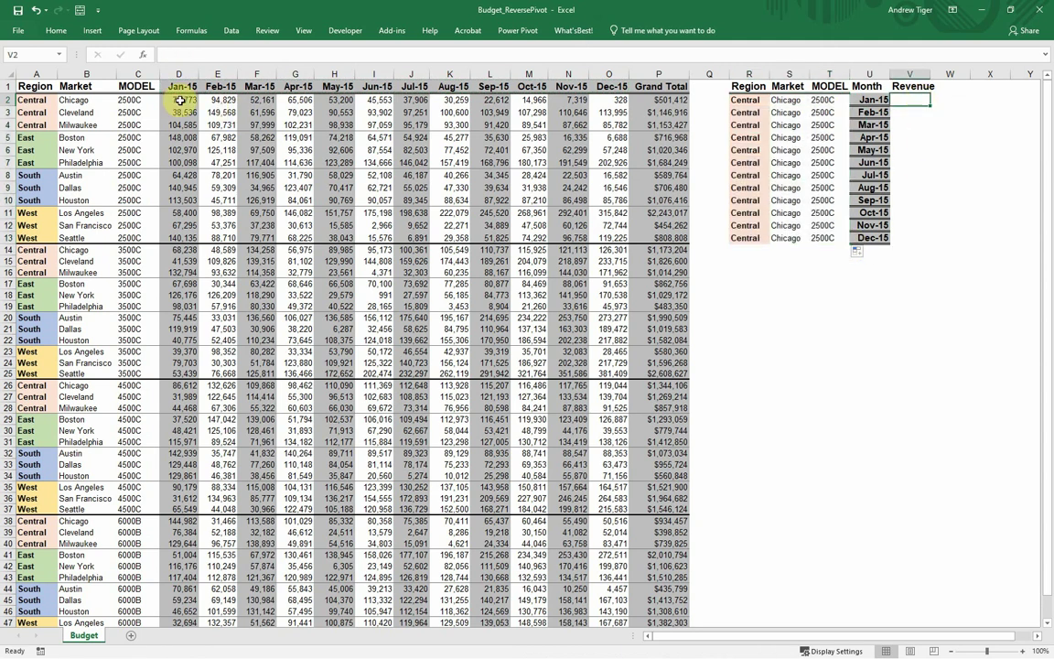
Copy Chicago's monthly values for model 2500C (D2:O2) and paste them transposed down the Revenue column from V2
drag(181, 101, 584, 105)
right_click(595, 103)
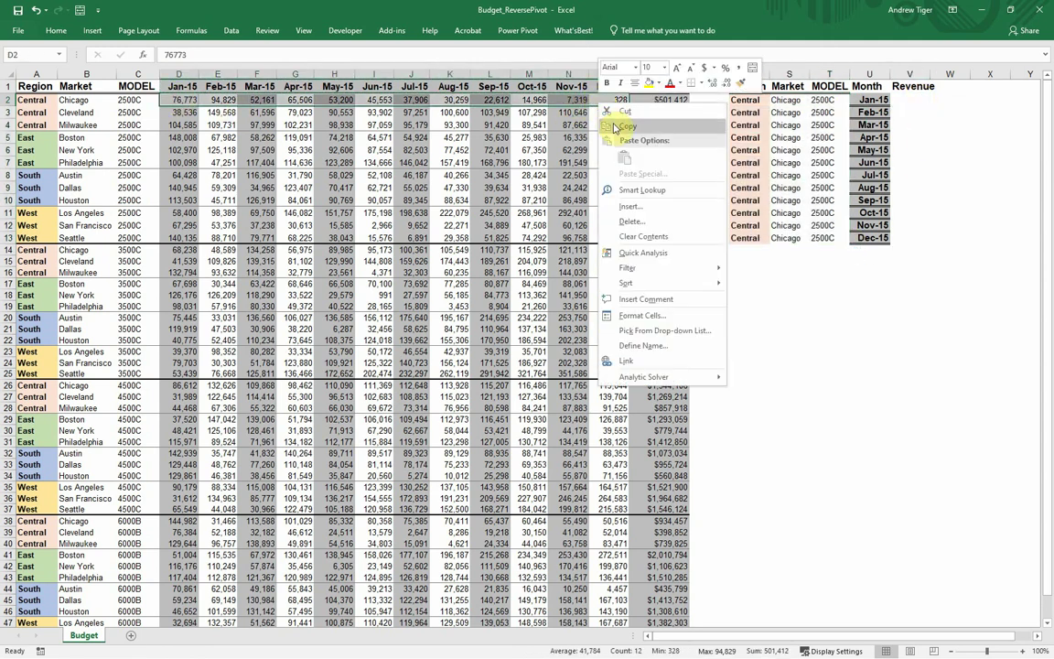
click(611, 111)
right_click(899, 99)
click(929, 148)
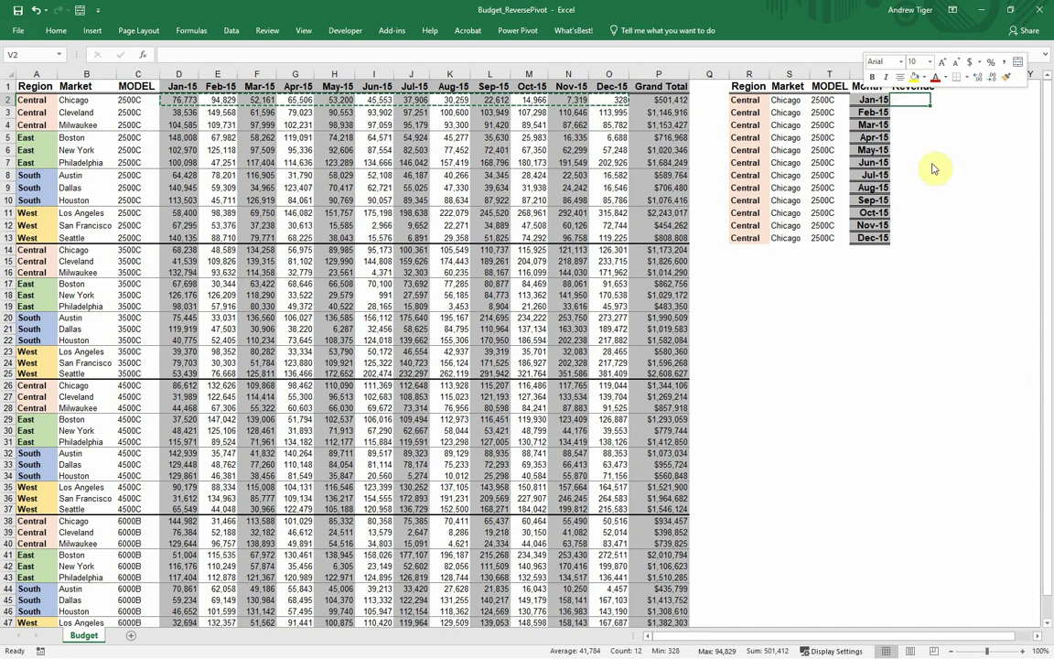
click(756, 195)
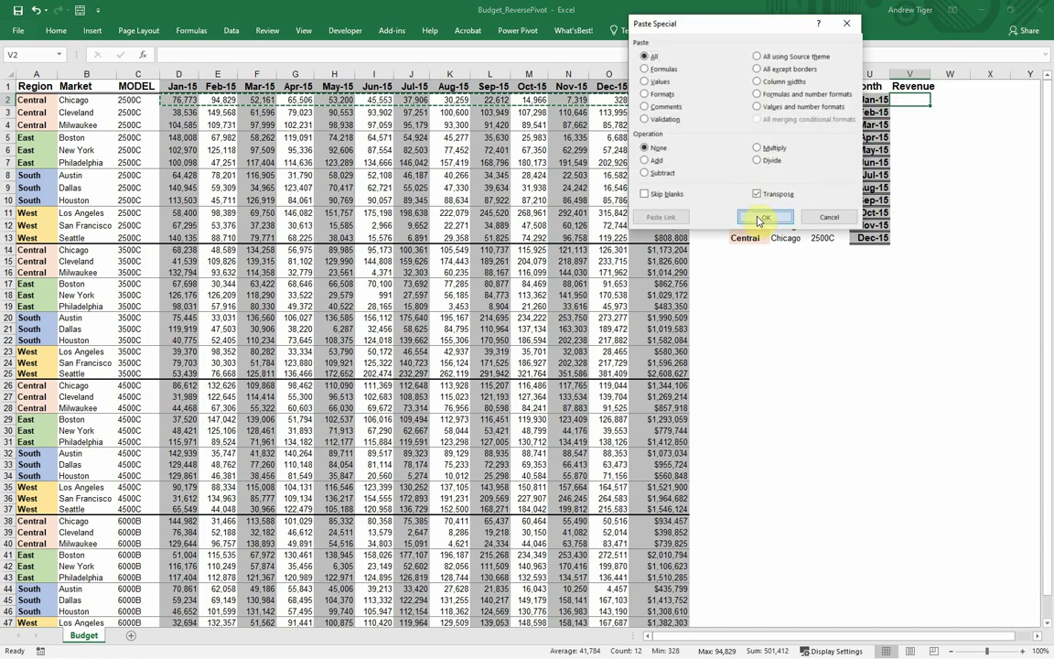
click(766, 217)
click(829, 351)
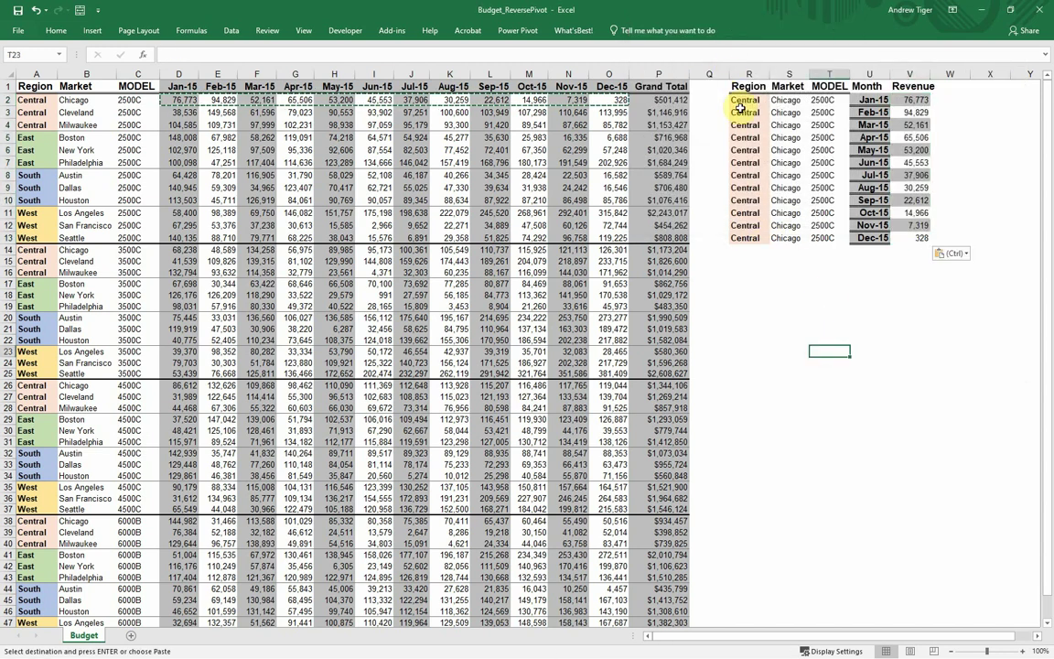
Compare Chicago's original budget row with its unpivoted records in R2:V13, and locate the Cleveland record in row 3
drag(735, 99, 915, 103)
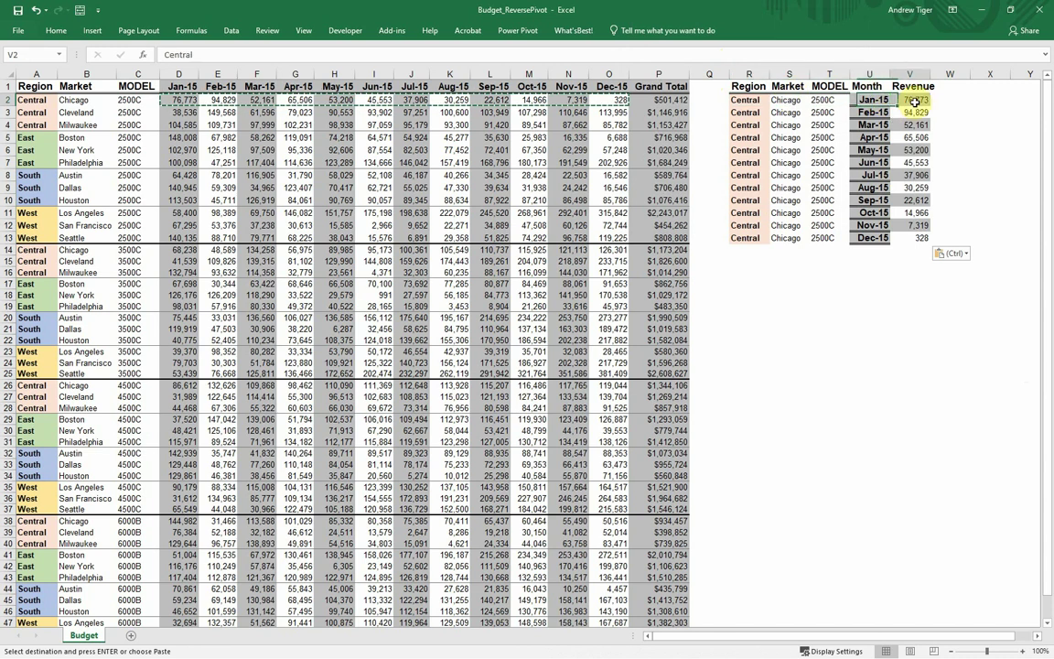
click(739, 101)
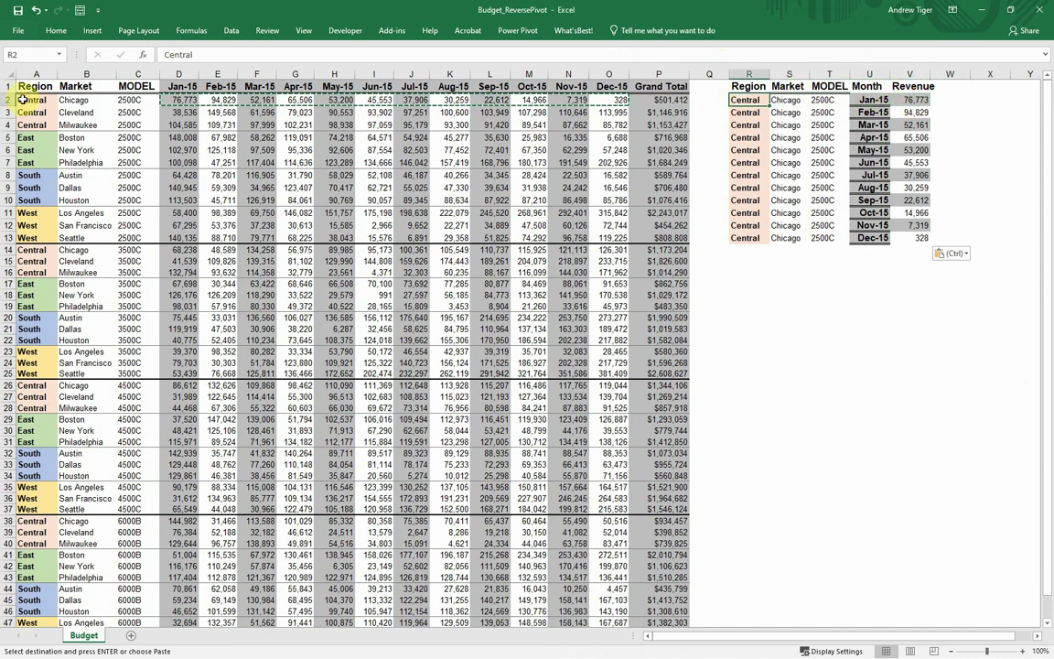
drag(22, 99, 514, 97)
drag(743, 101, 894, 236)
click(738, 251)
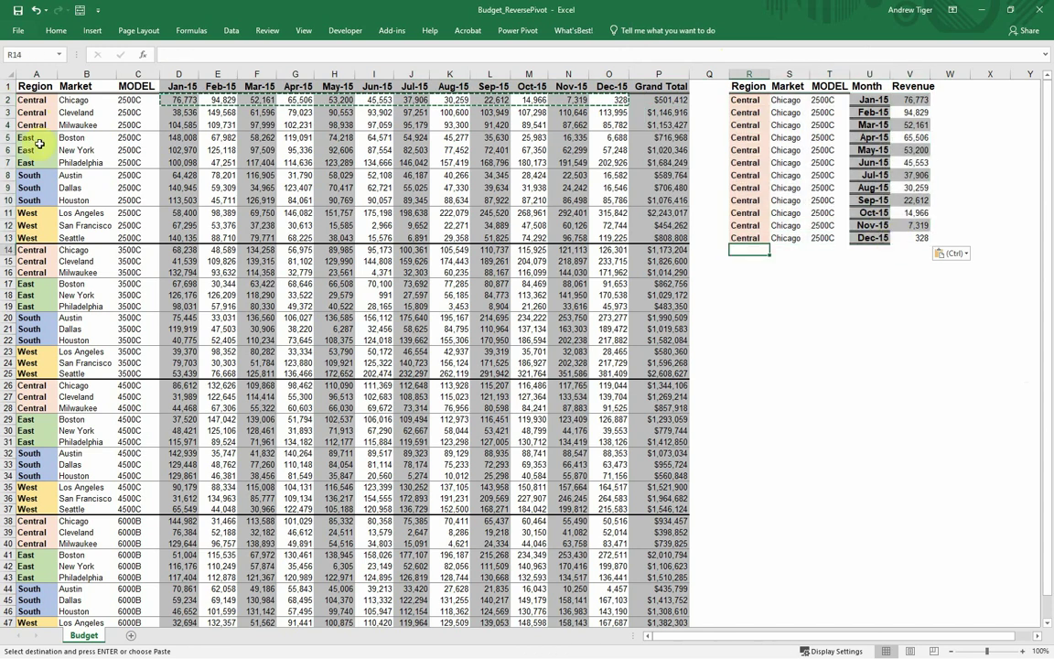
click(33, 113)
click(73, 113)
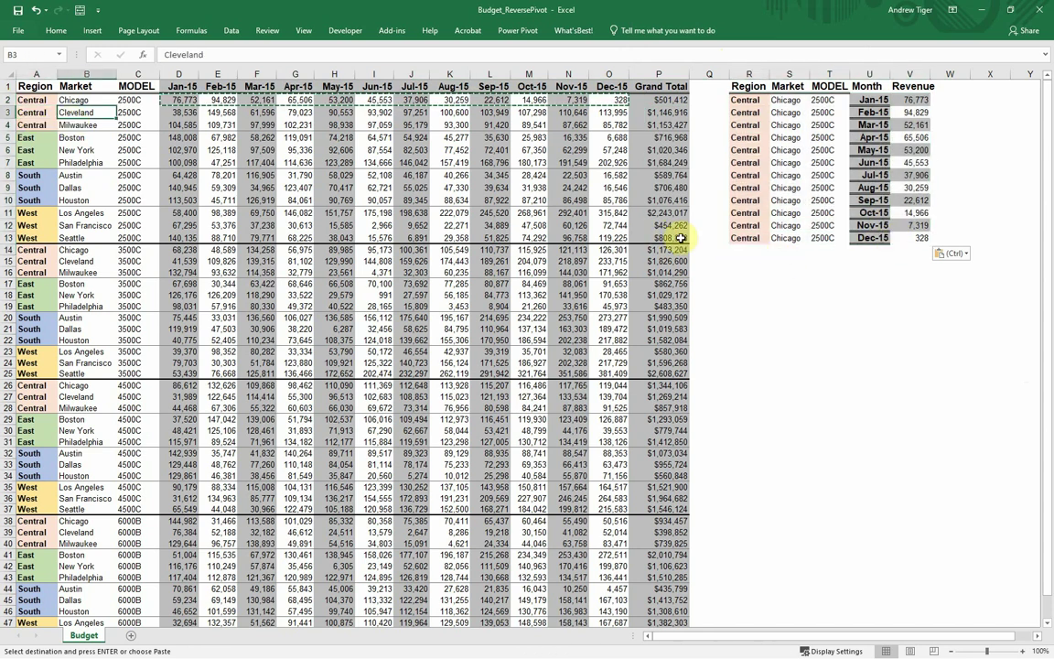
Copy the Central, Cleveland, 2500C entries (A3:C3) to R14 and fill them down through row 25
drag(41, 112, 82, 113)
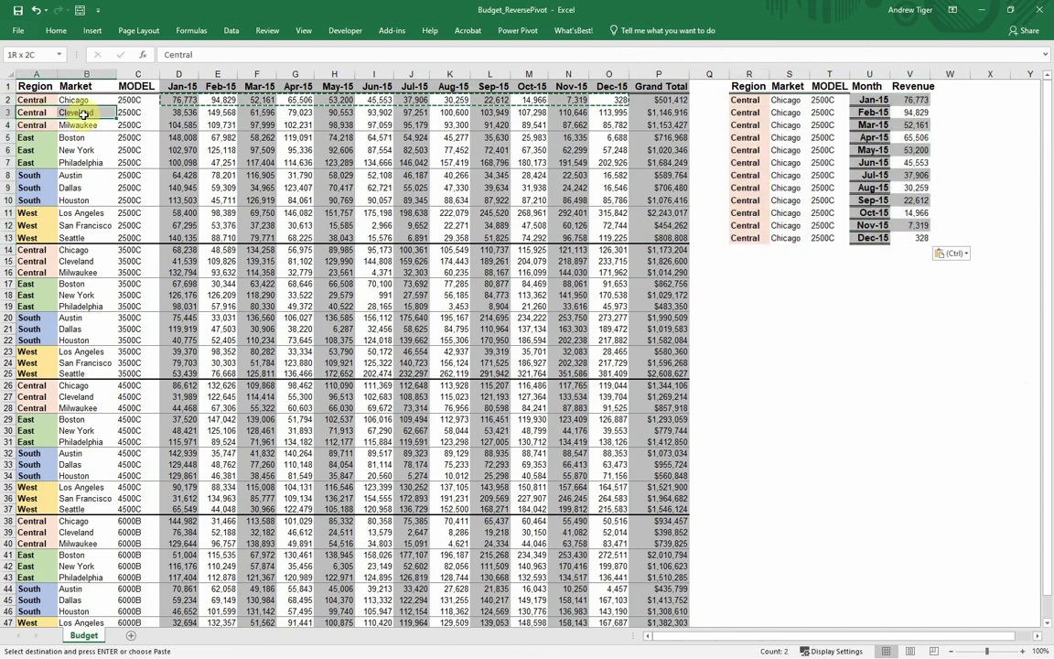
right_click(131, 117)
click(154, 143)
click(747, 250)
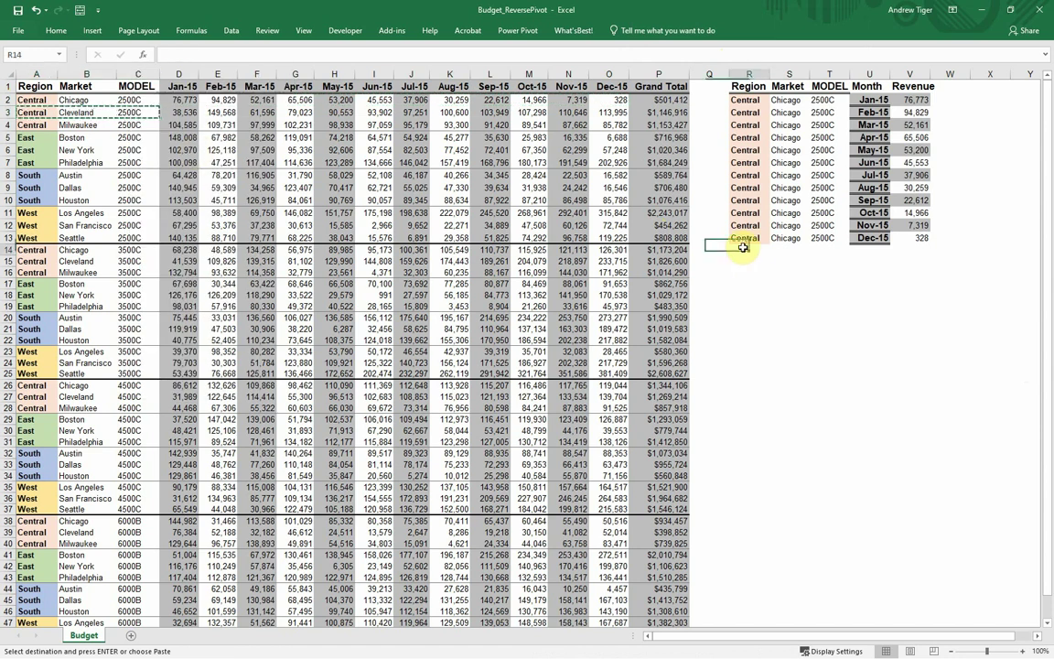
right_click(747, 250)
click(773, 308)
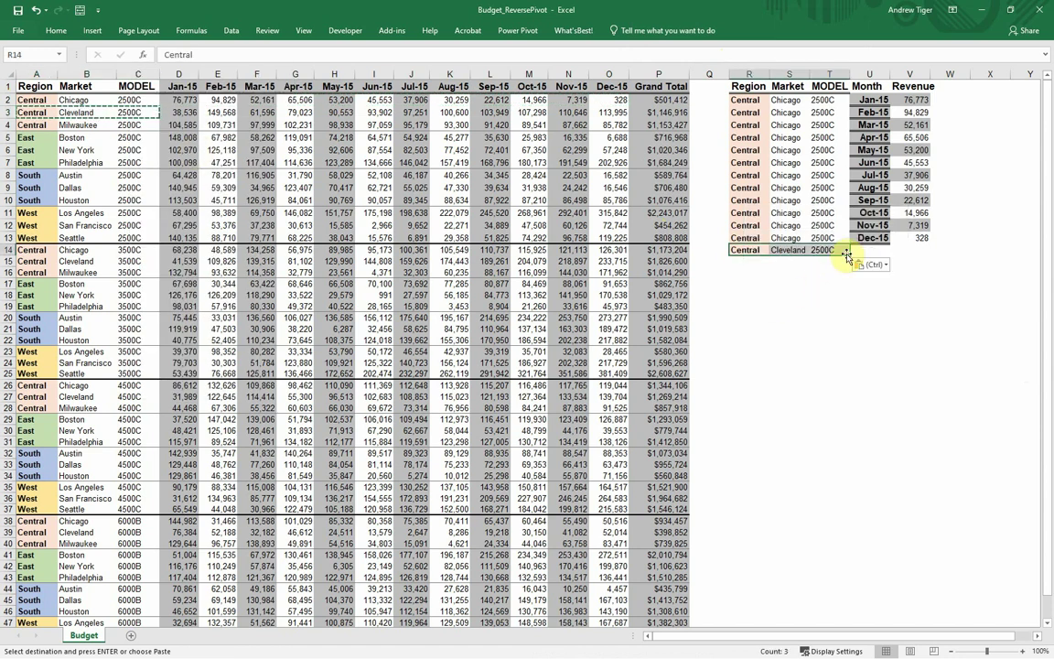
drag(848, 254, 862, 378)
Copy the Jan-15 to Dec-15 month list from U2:U13 to U14 for the Cleveland records
drag(873, 98, 885, 242)
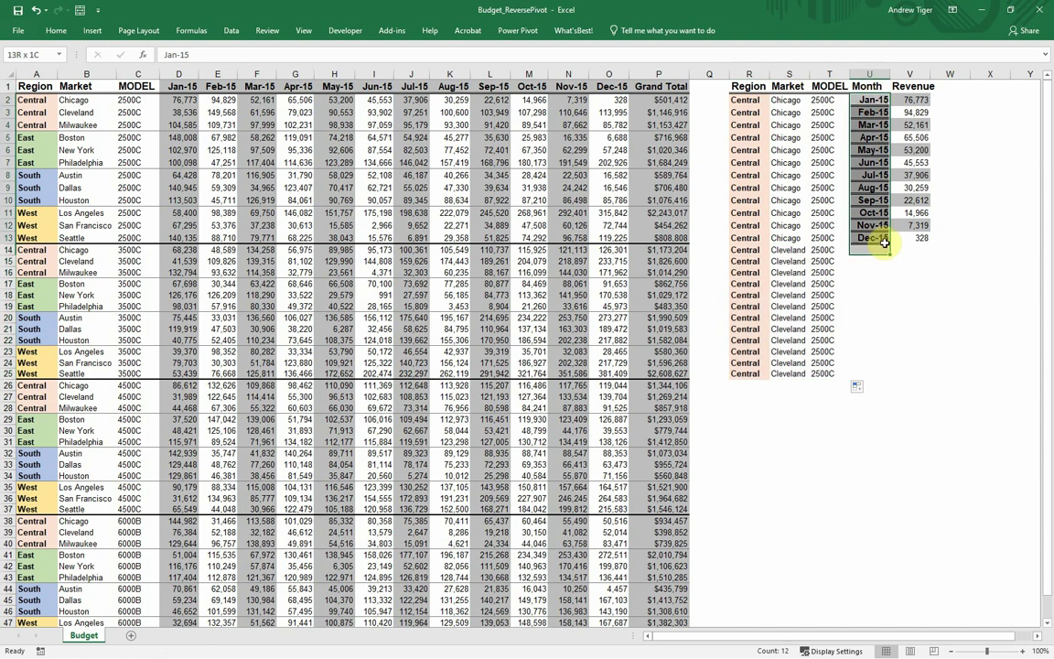
key(ctrl+c)
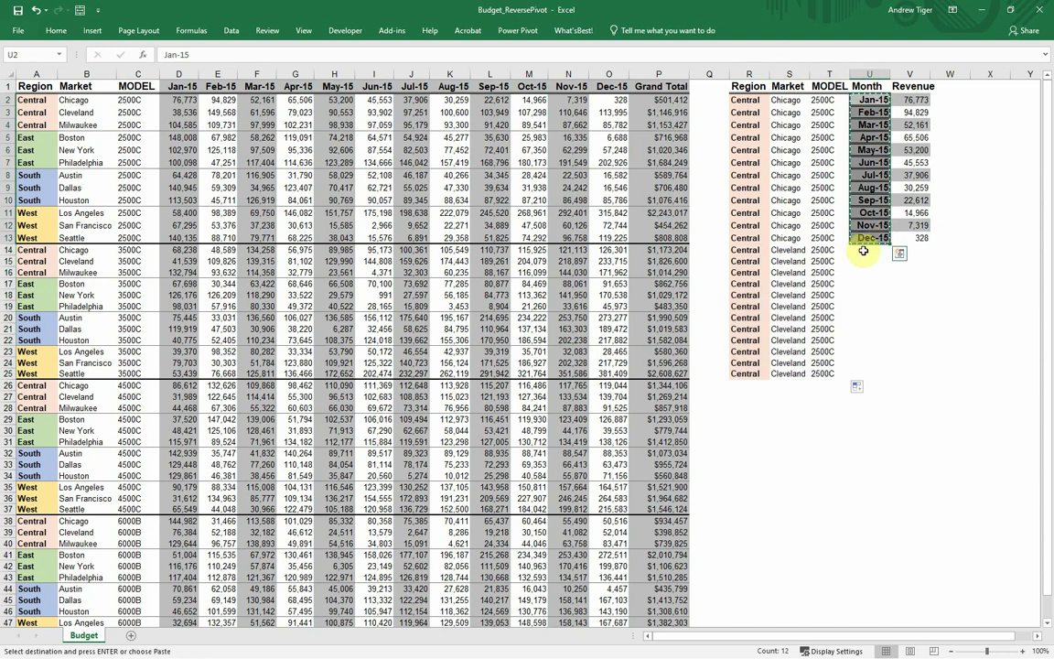
click(866, 250)
key(ctrl+v)
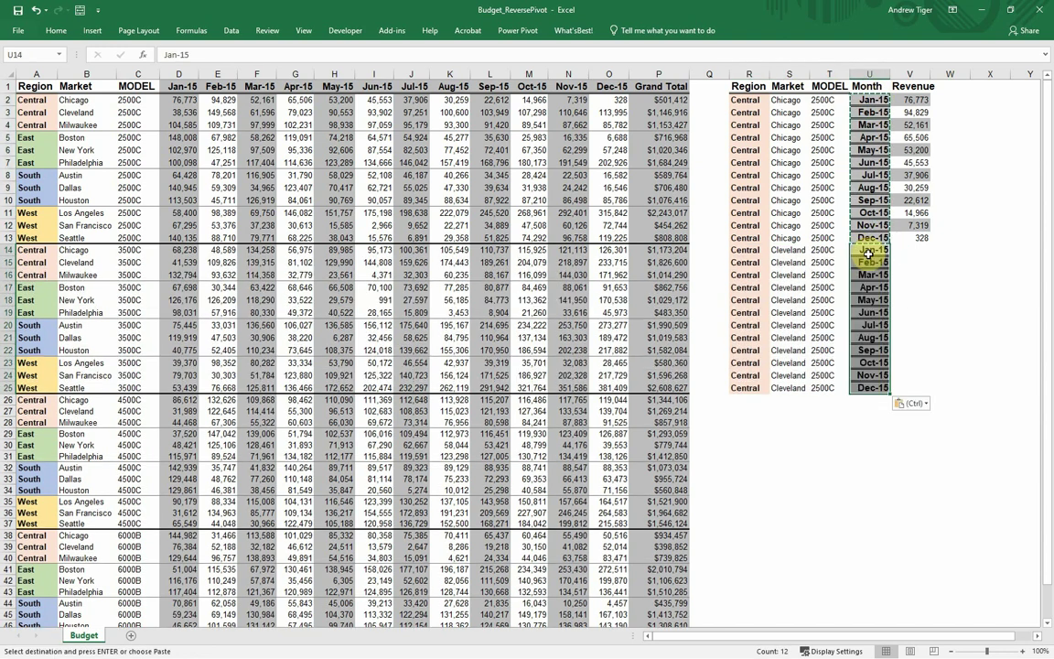
click(878, 445)
Copy Cleveland's monthly values for model 2500C (D3:O3) and paste them transposed down the Revenue column from V14
drag(160, 122, 611, 112)
right_click(611, 112)
click(645, 150)
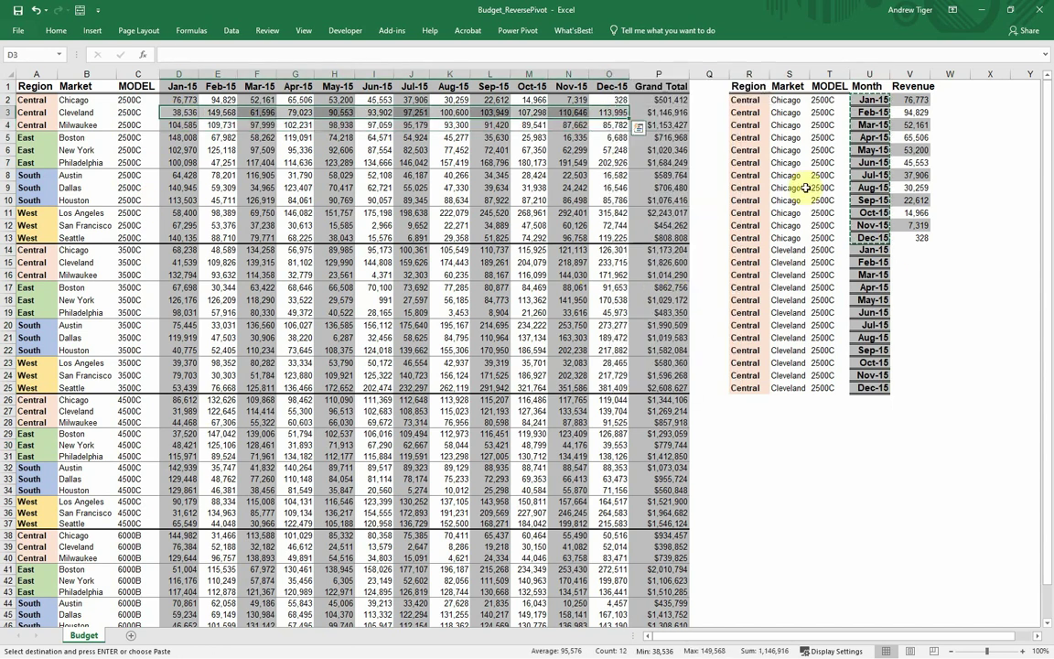
right_click(907, 249)
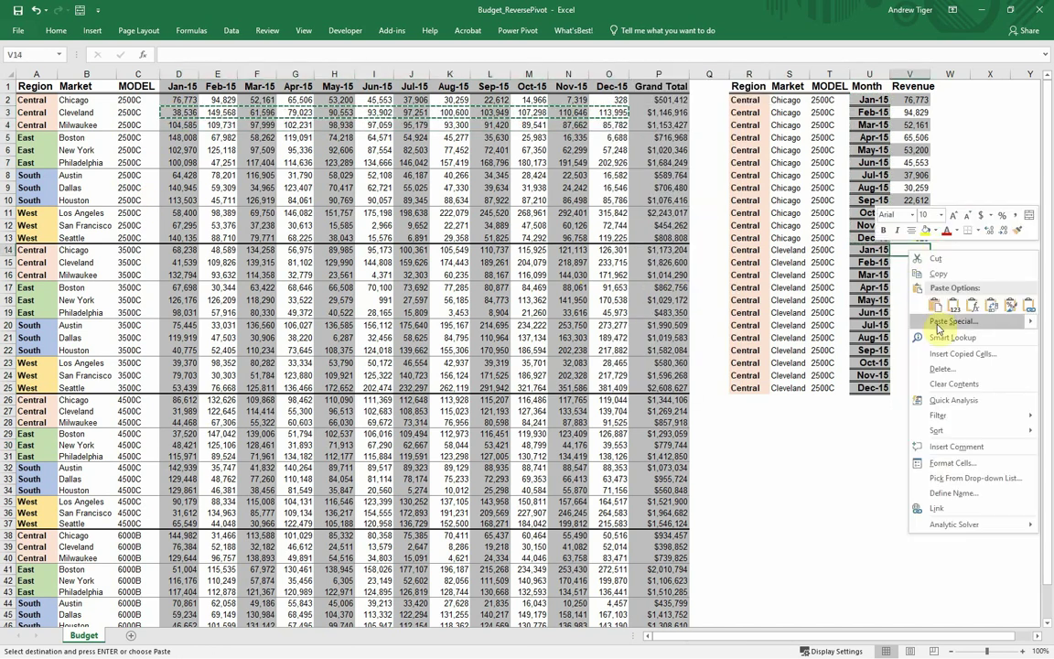
click(934, 330)
click(760, 323)
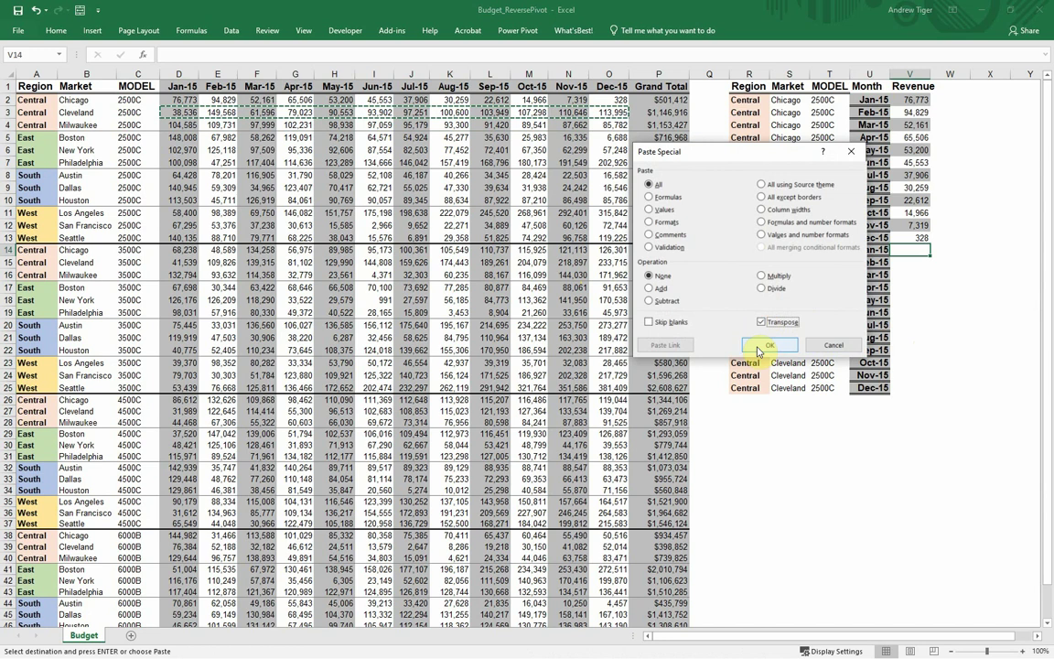
click(766, 347)
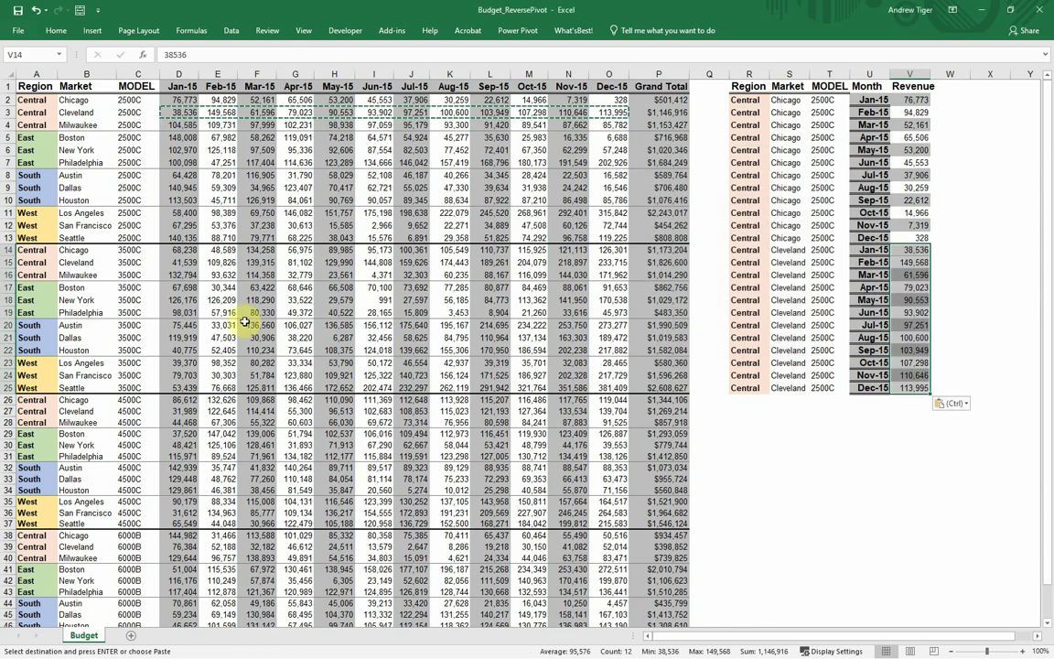
Insert a PivotTable on a new worksheet based on the unpivoted Chicago and Cleveland records in R1:V25
scroll(224, 302, down, 5)
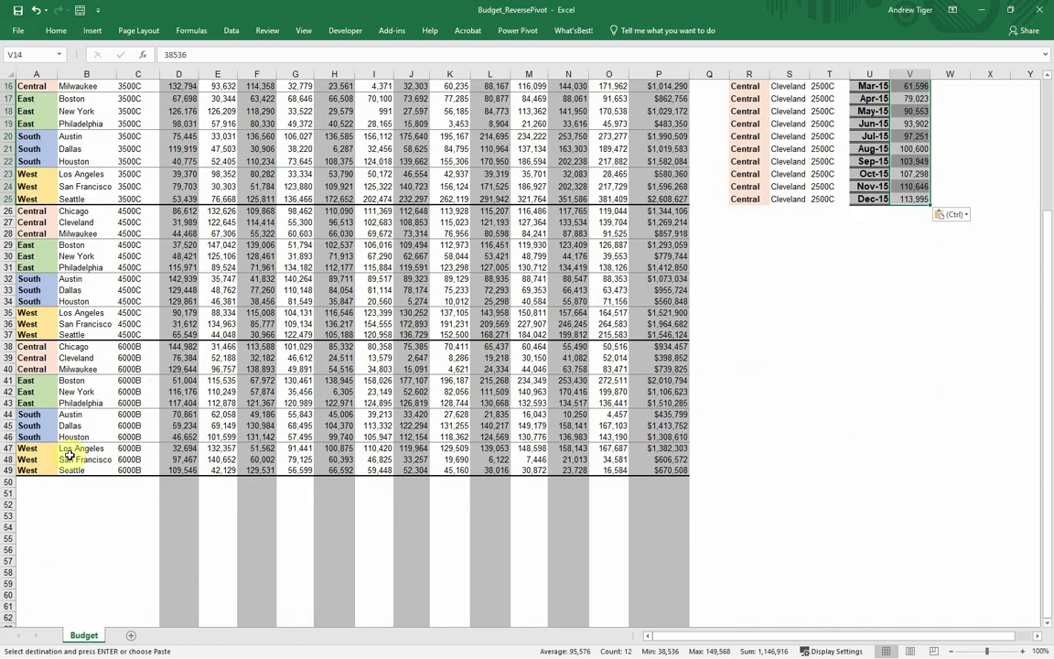
scroll(755, 394, up, 5)
drag(739, 86, 920, 391)
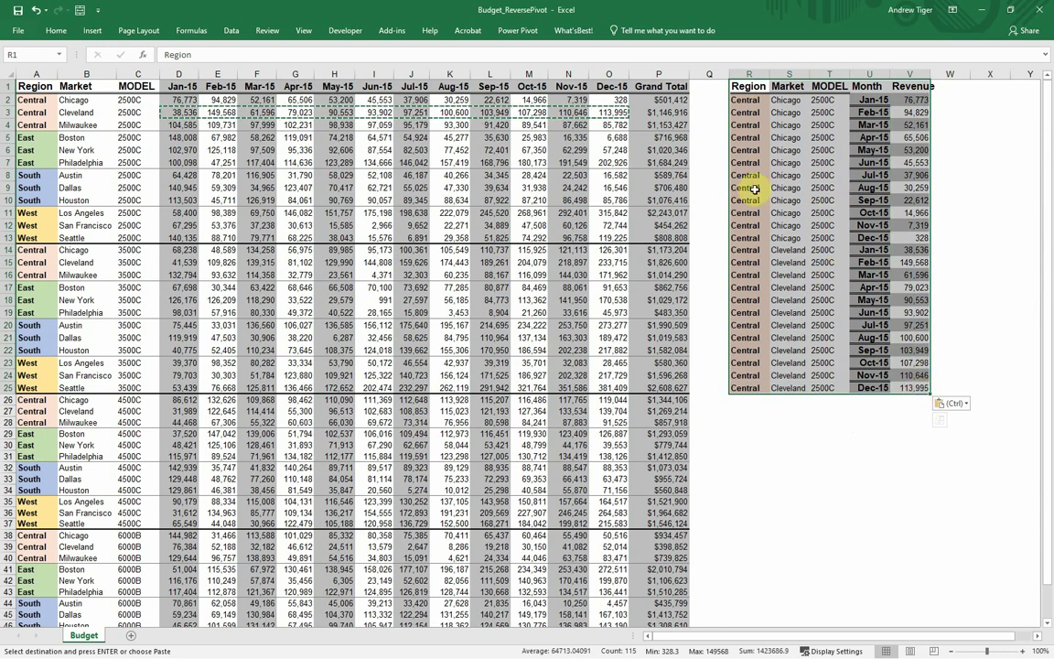
click(780, 178)
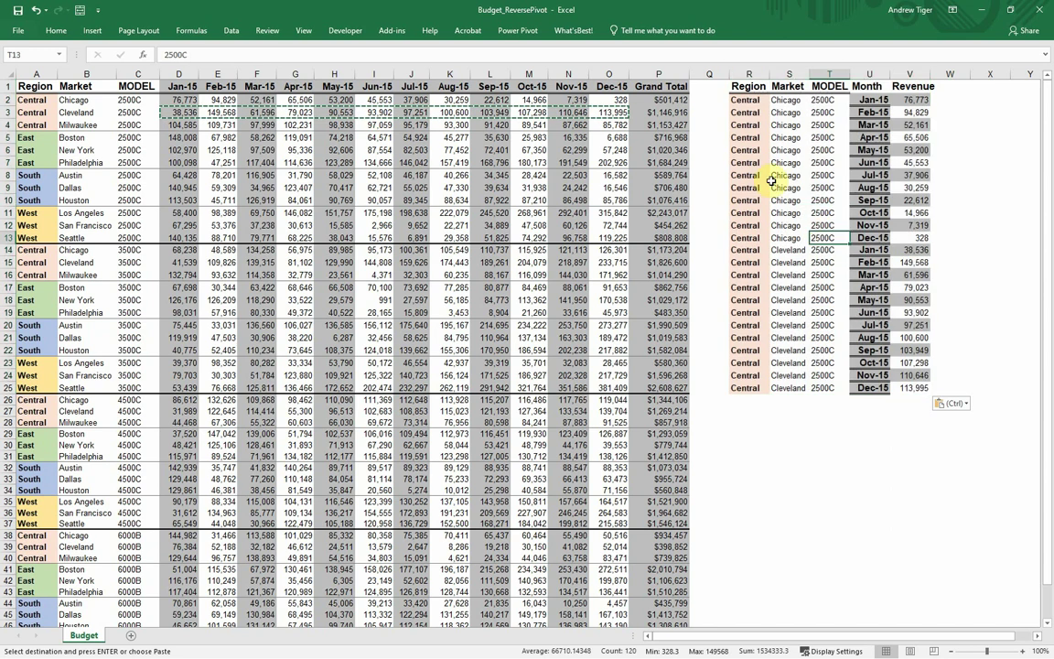
click(92, 30)
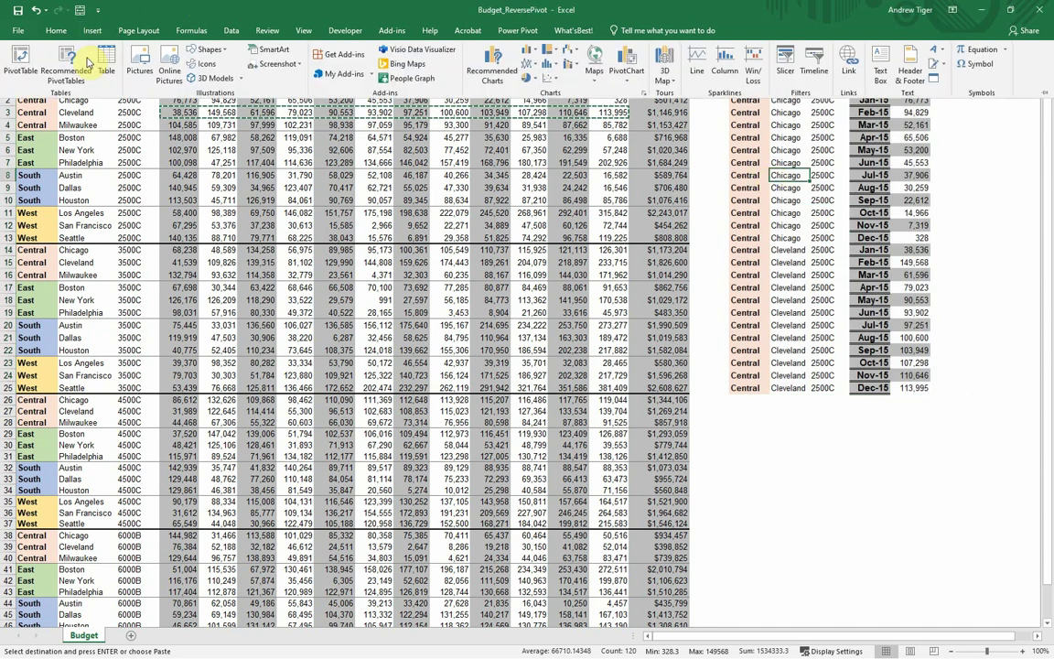
click(20, 55)
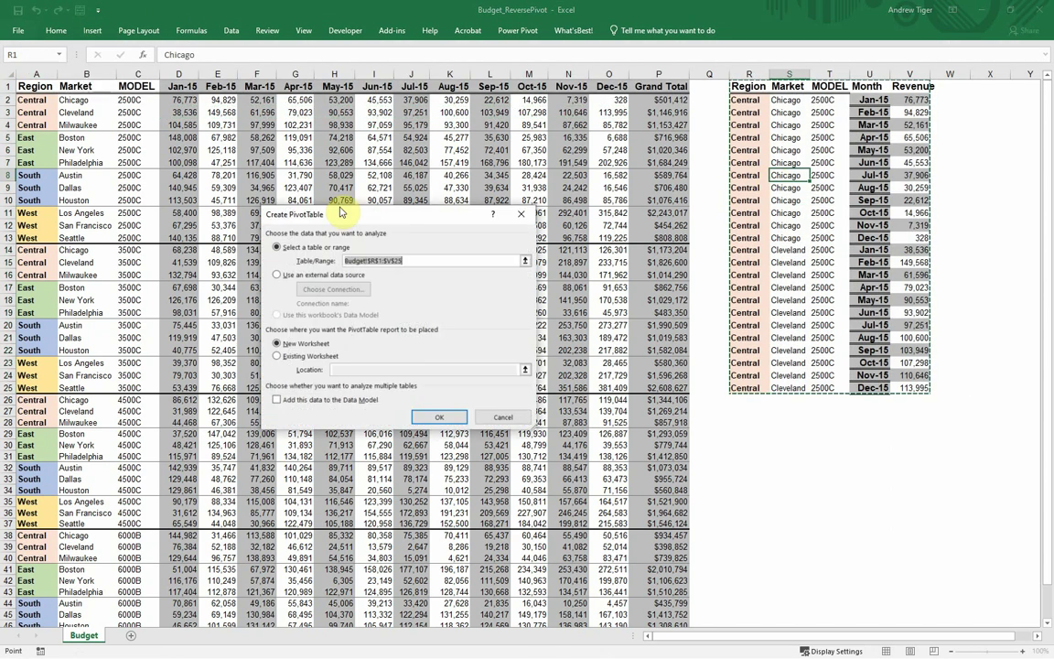
click(436, 420)
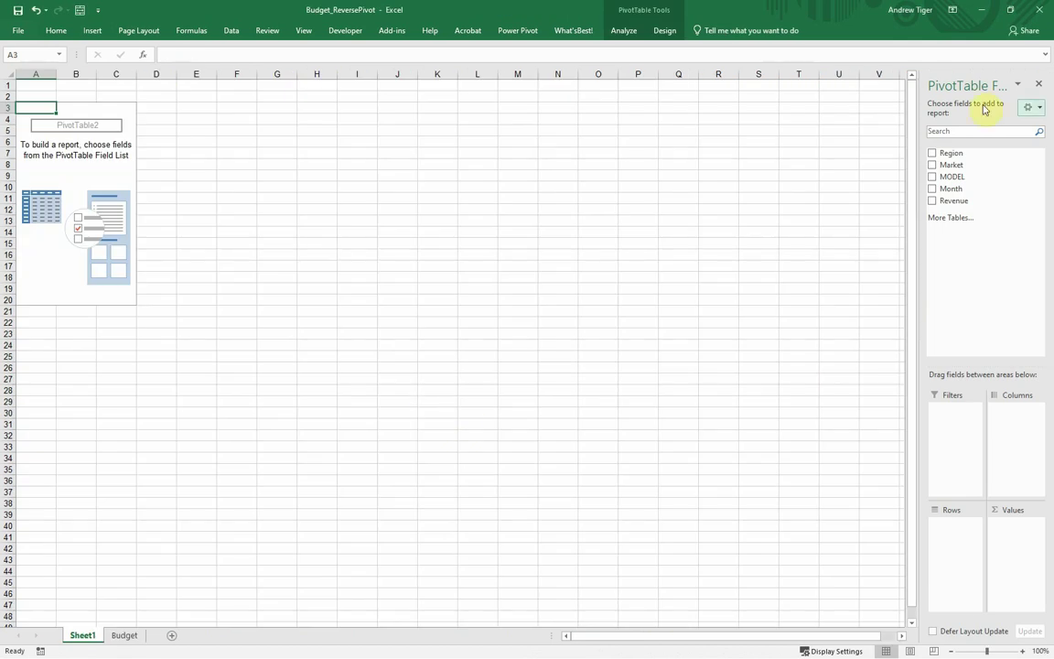
Lay out the PivotTable with Month as rows, MODEL as columns and the sum of Revenue as values
drag(950, 188, 955, 547)
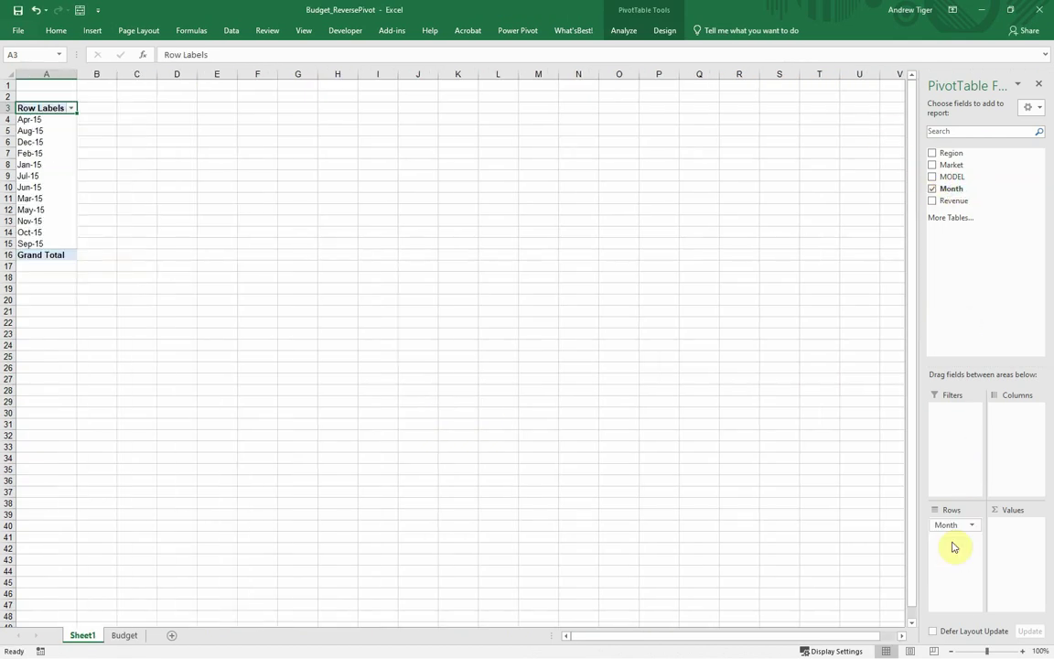
drag(951, 177, 1012, 457)
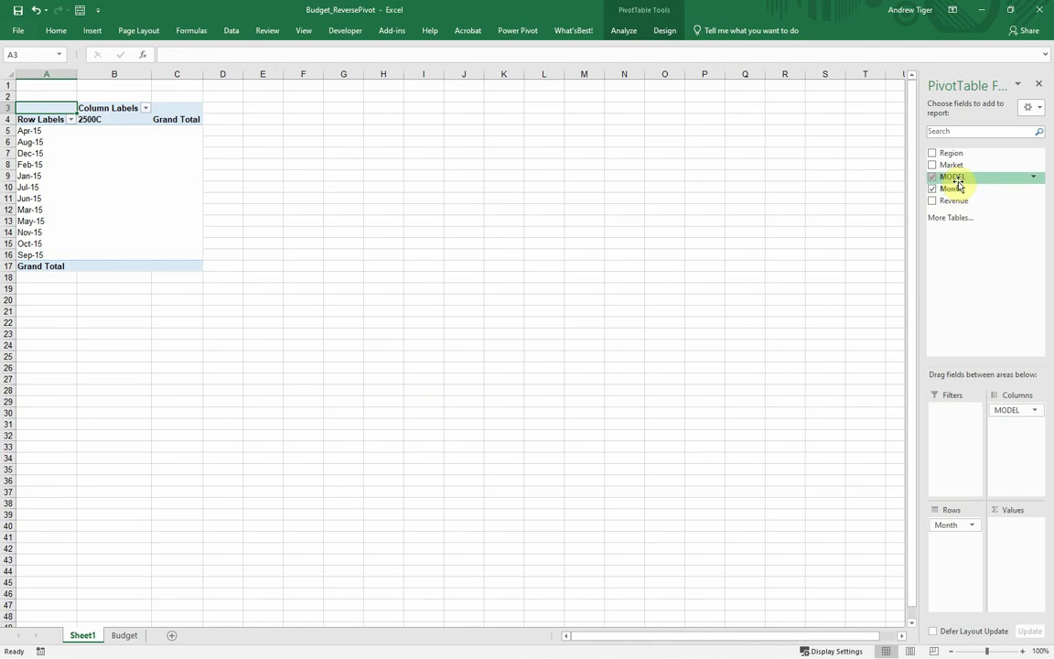
drag(955, 207, 1006, 567)
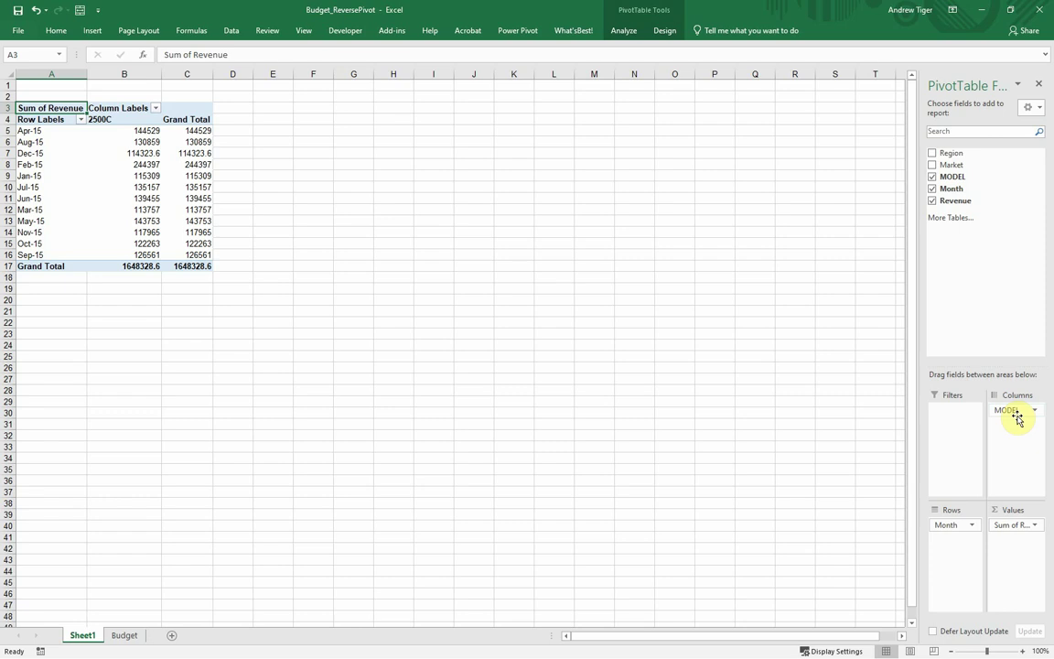
Insert a second PivotTable on a new worksheet, based on the original budget crosstab on the Budget sheet
click(128, 636)
click(299, 265)
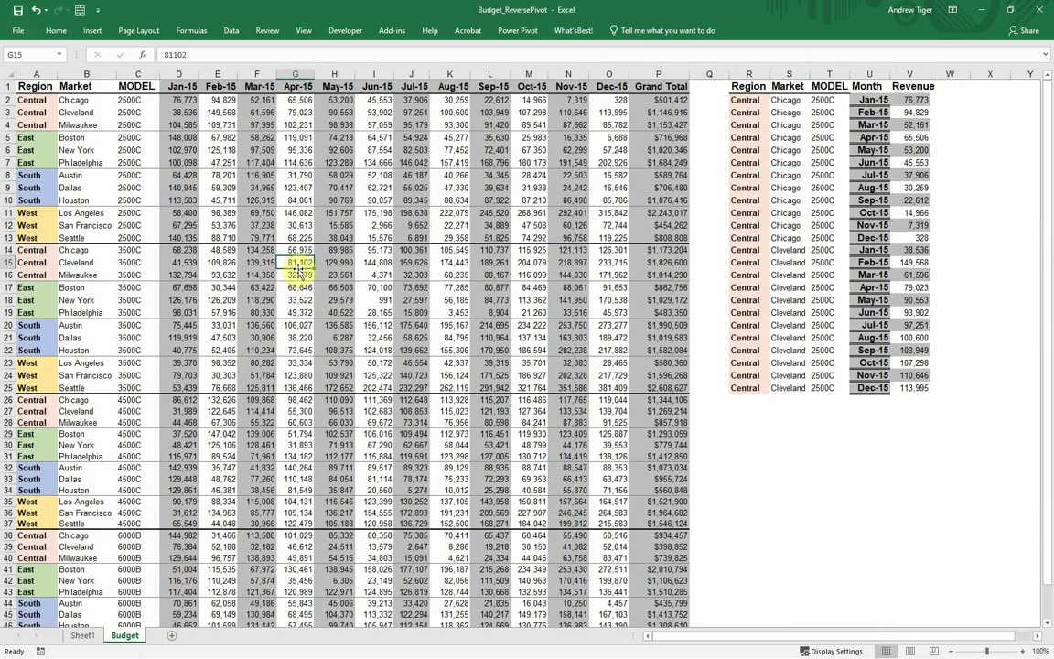
click(93, 31)
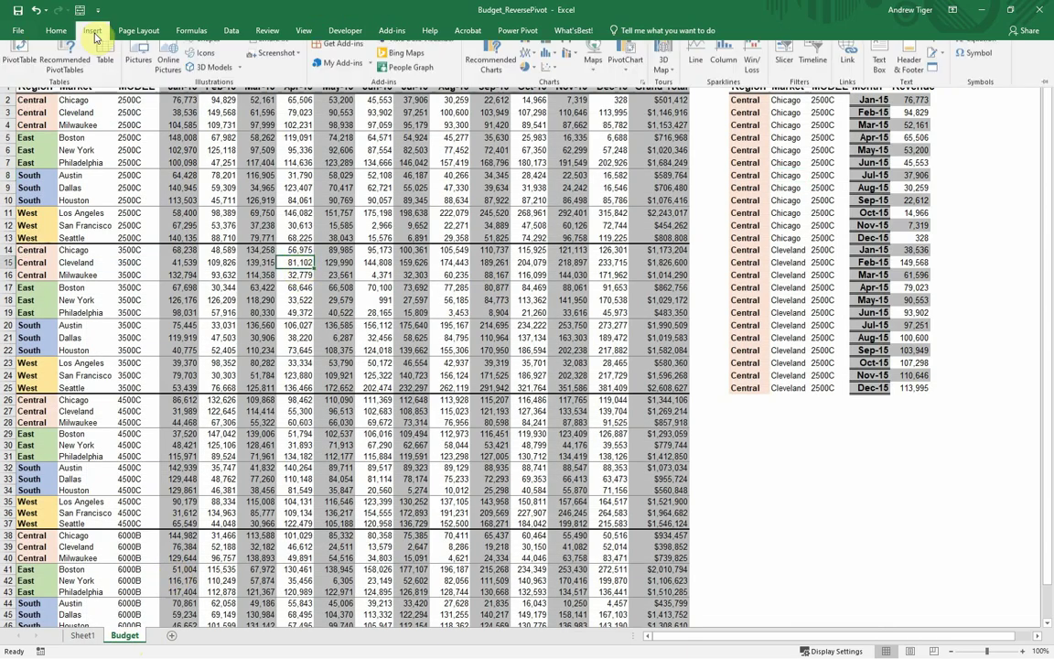
click(27, 73)
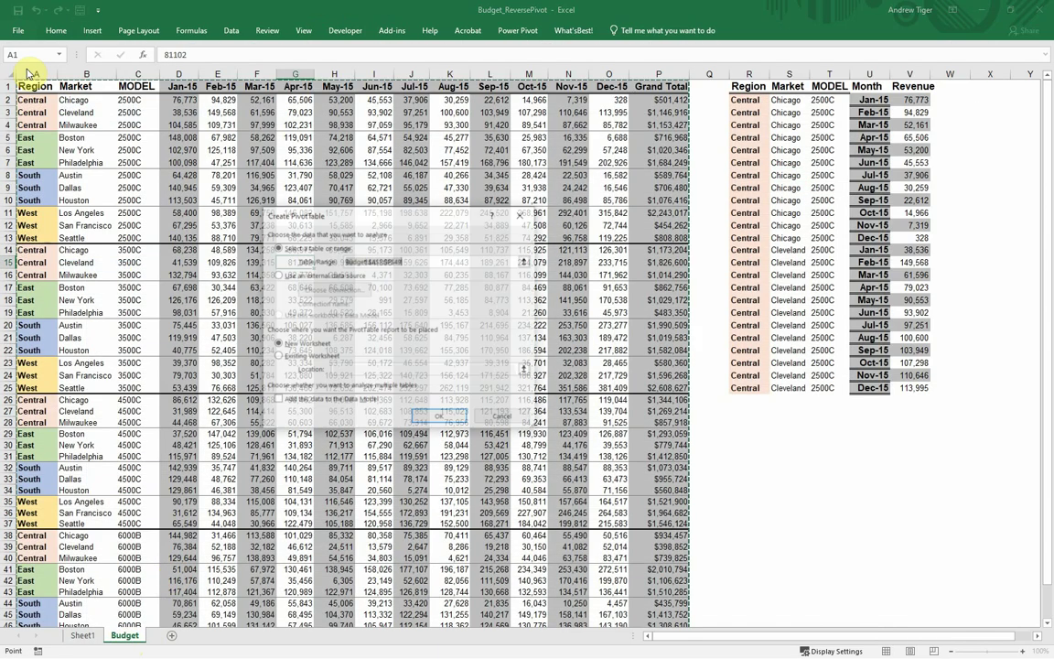
click(435, 414)
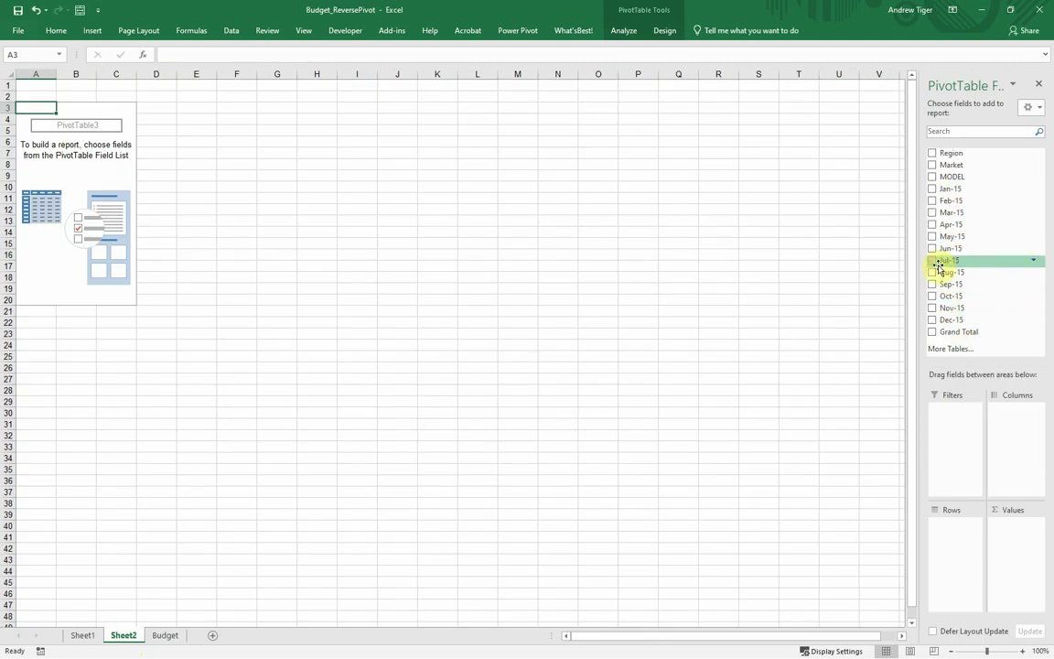
Return to the Budget sheet and compare the original crosstab's layout with the unpivoted list that starts at R1
click(168, 640)
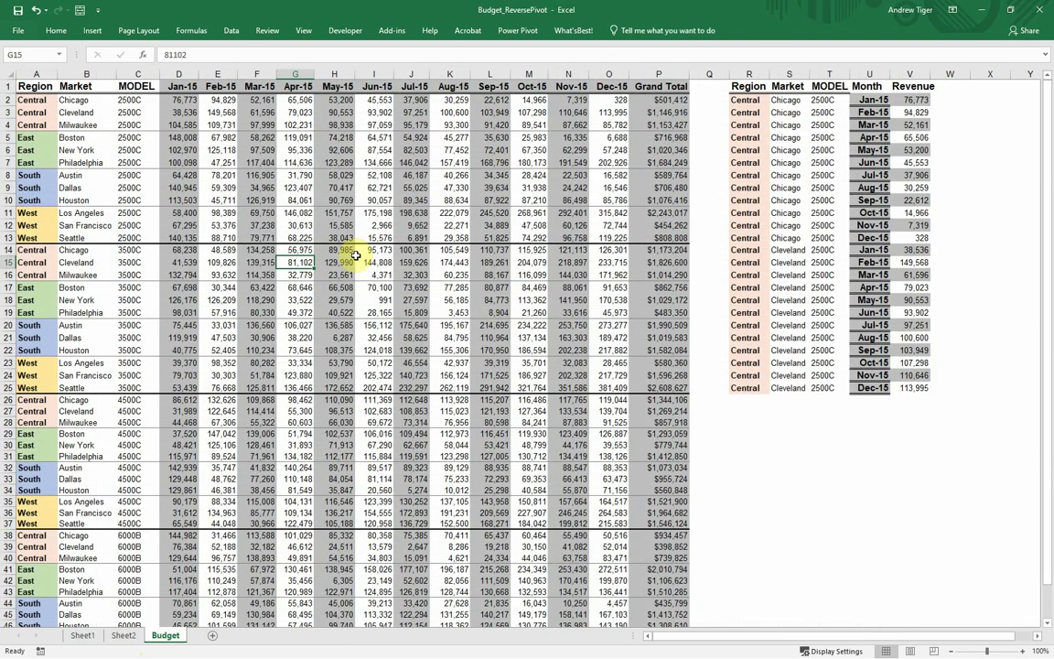
click(371, 249)
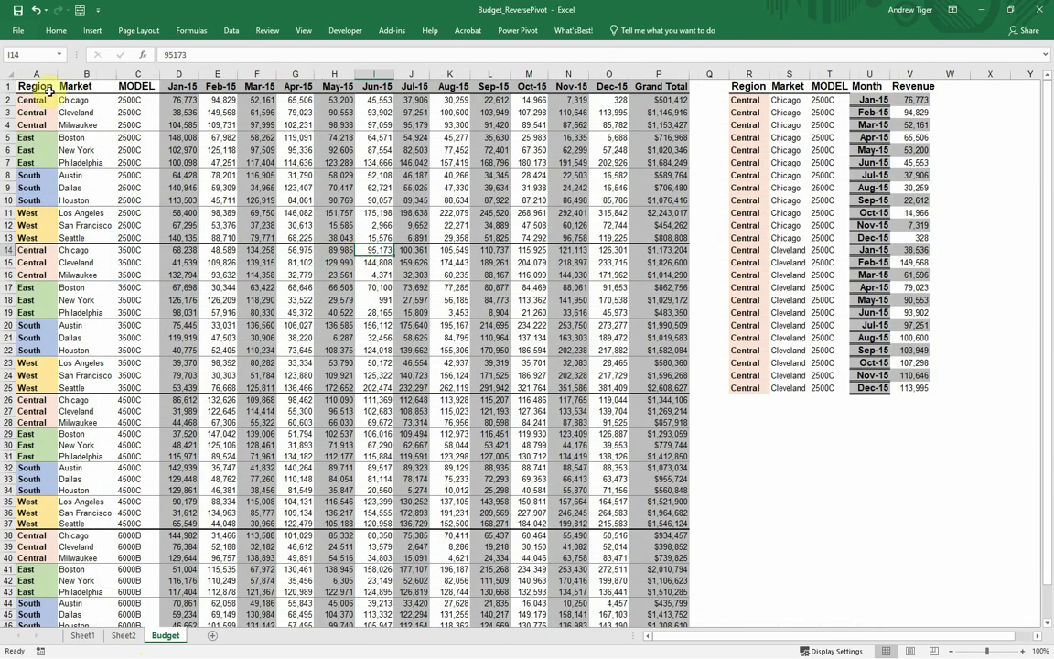
drag(41, 85, 590, 423)
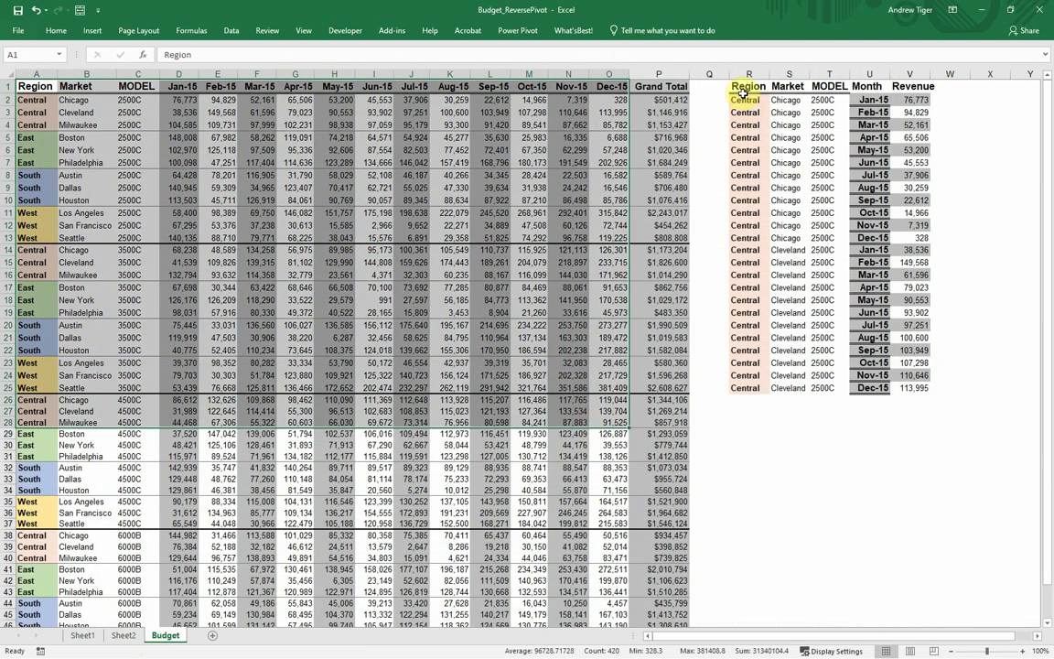
drag(743, 91, 819, 238)
click(426, 327)
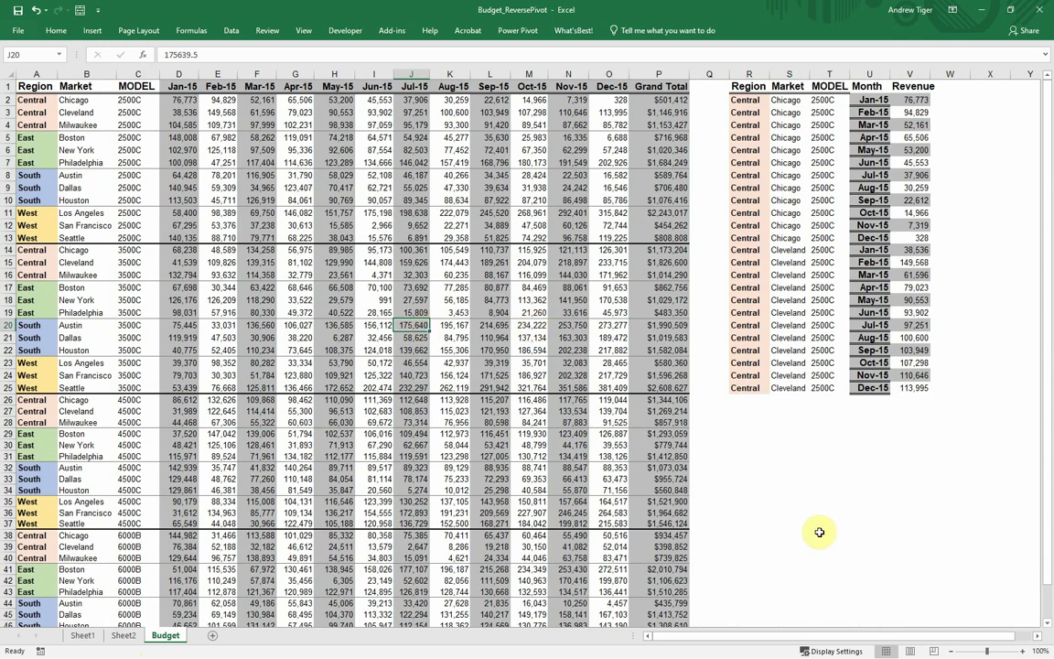
Create a new blank workbook
click(18, 34)
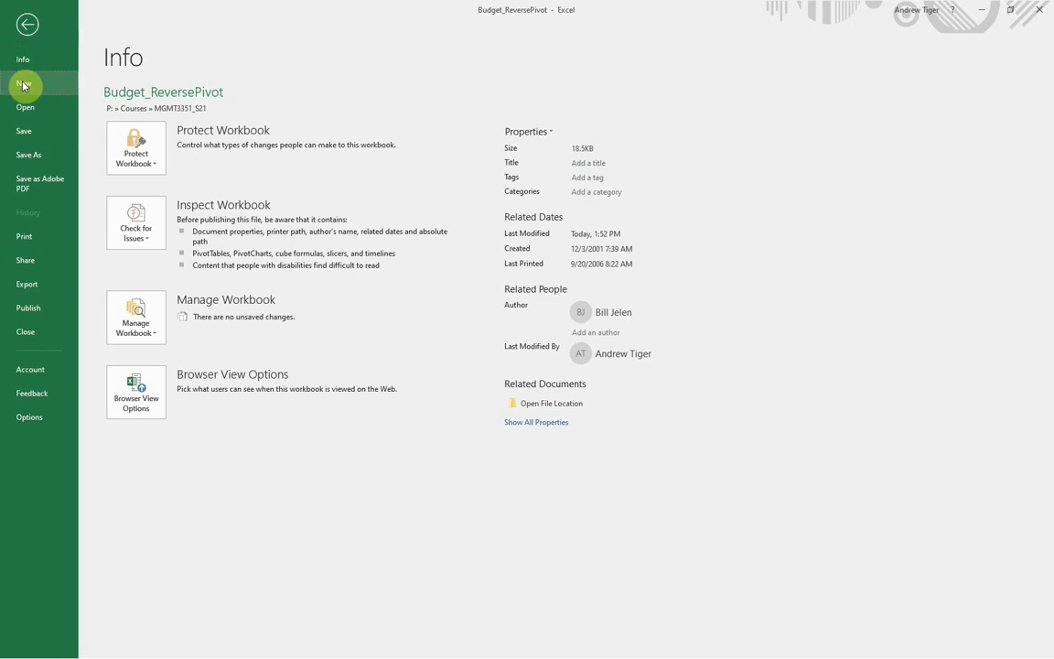
click(23, 84)
click(157, 211)
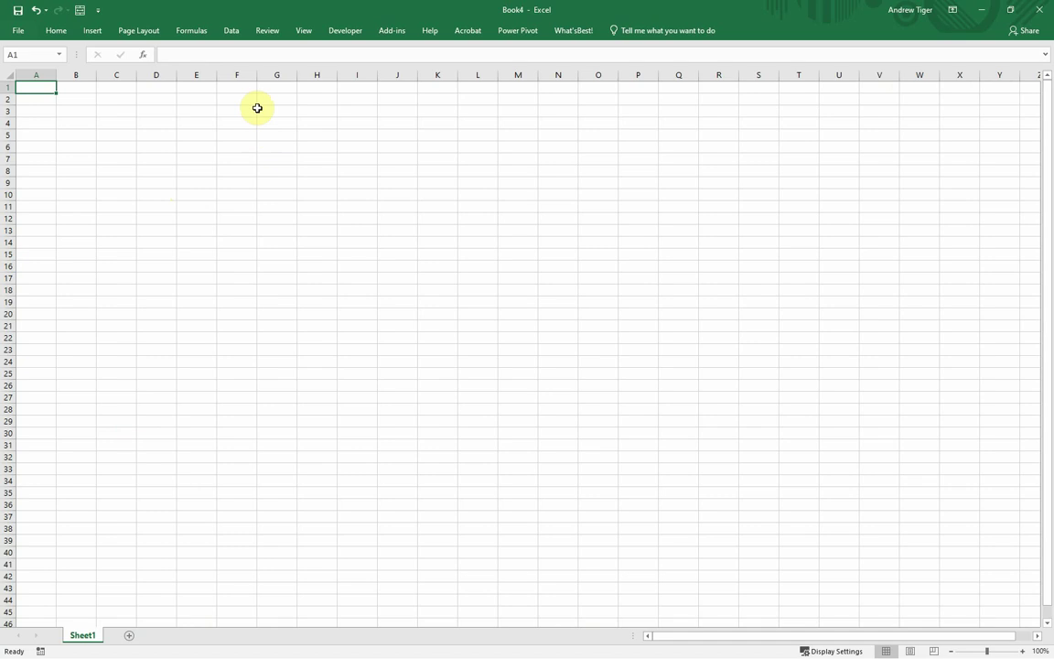
Start a data import from an Excel workbook, using Budget_ReversePivot in the Courses\MGMT3351_S21 folder on drive P as the source
click(231, 32)
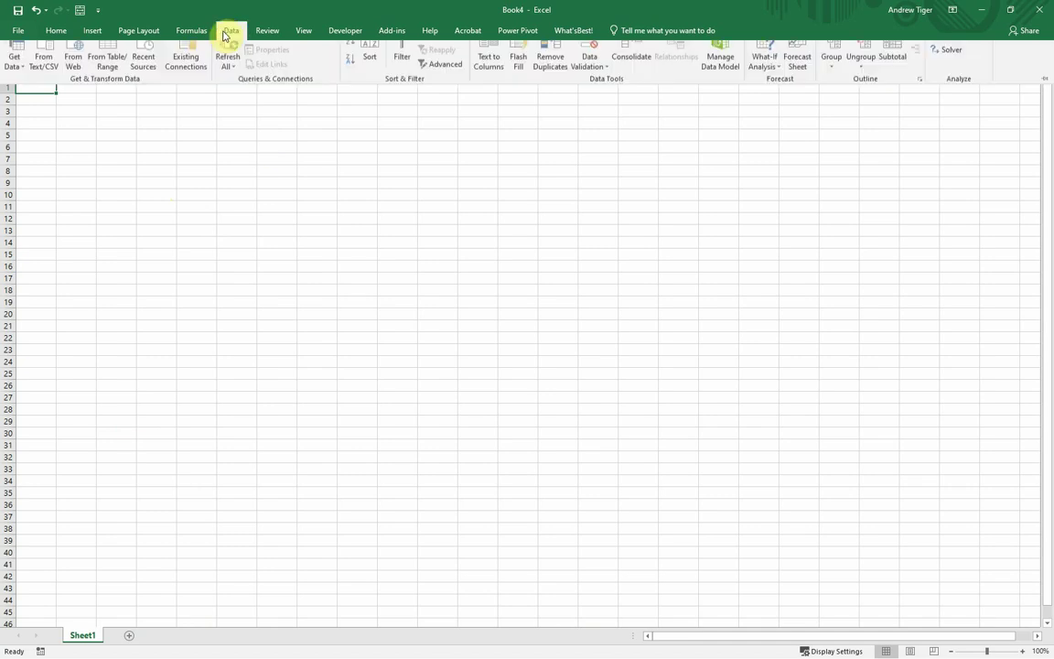
click(14, 73)
mouse_move(22, 101)
click(209, 109)
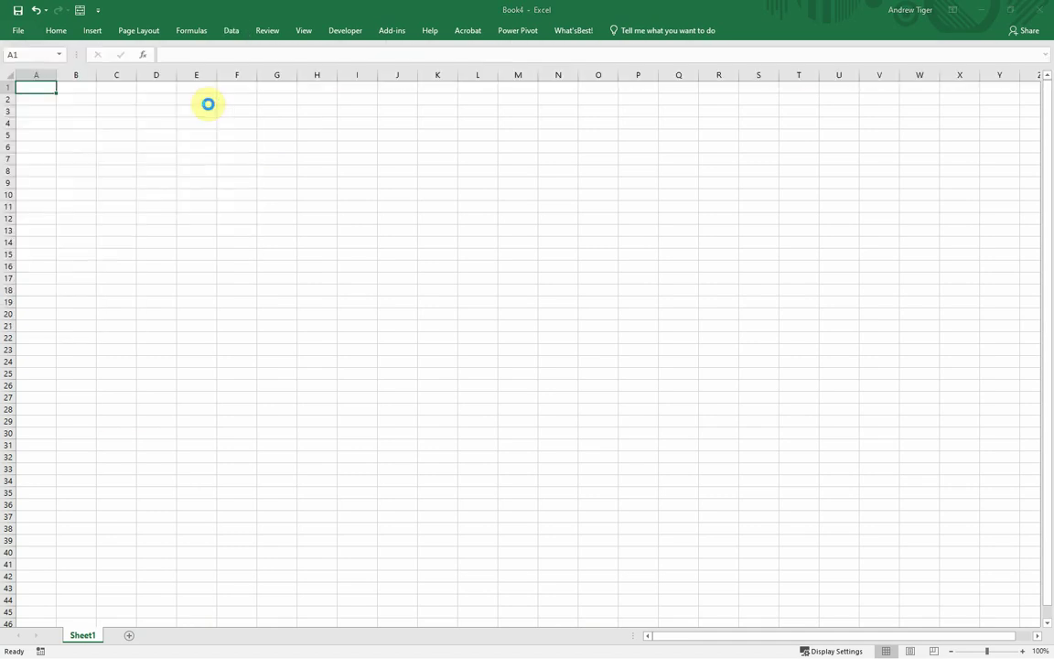
scroll(197, 261, down, 3)
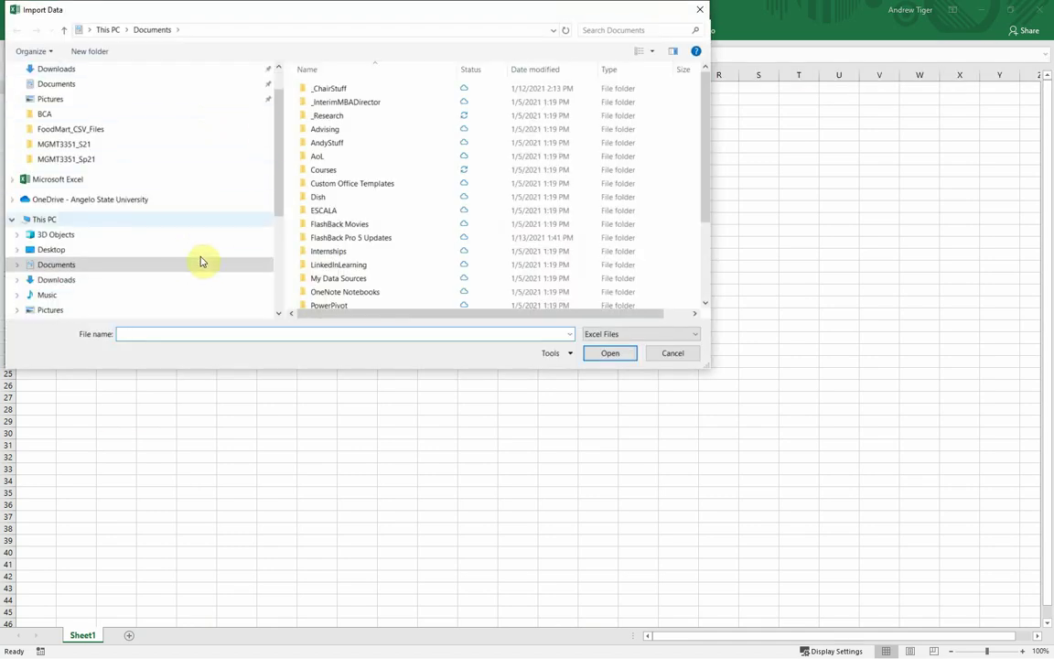
scroll(173, 288, up, 1)
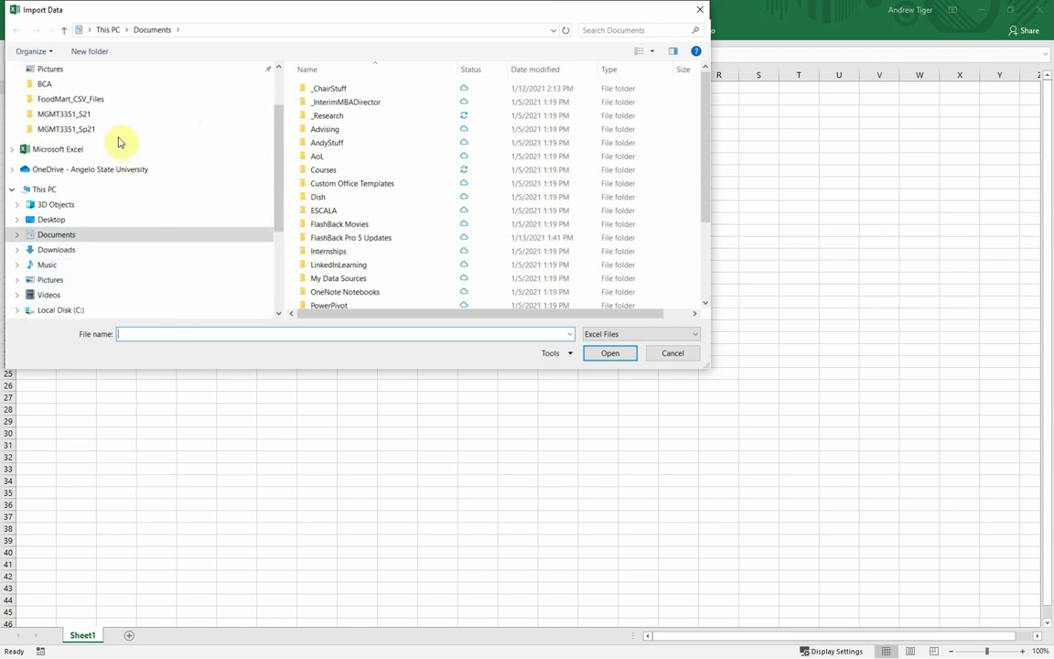
click(97, 134)
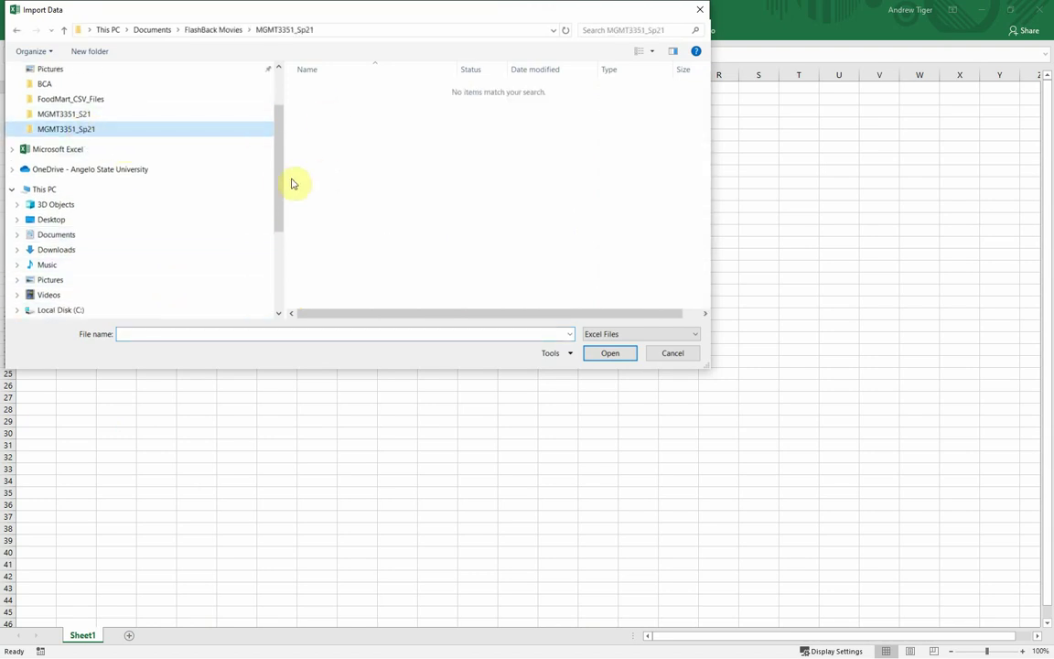
drag(277, 182, 287, 226)
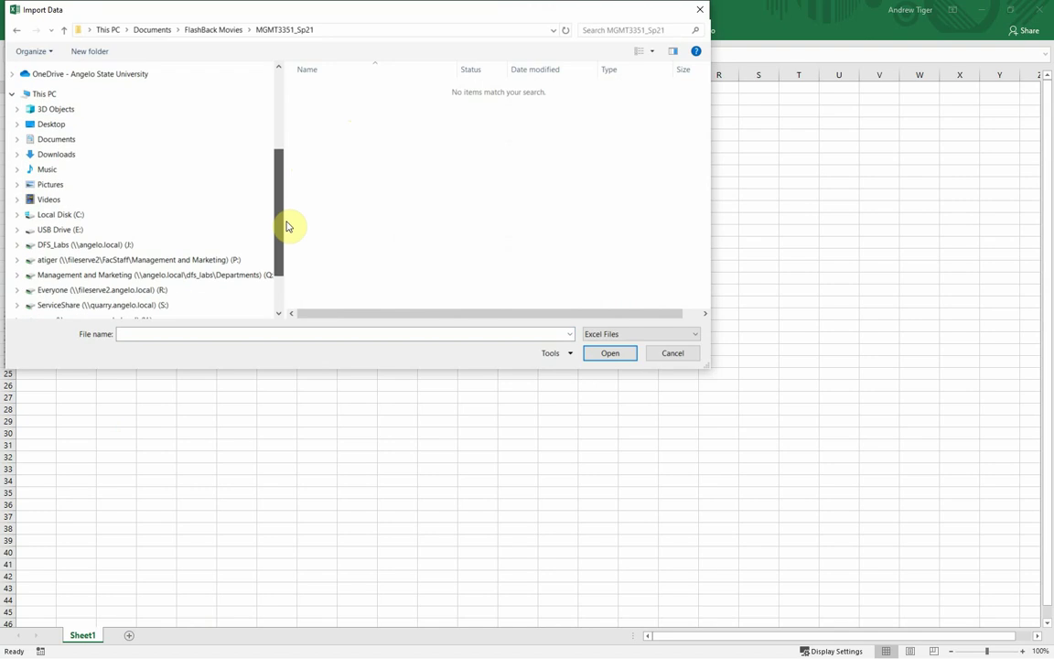
click(211, 262)
click(331, 89)
double_click(331, 89)
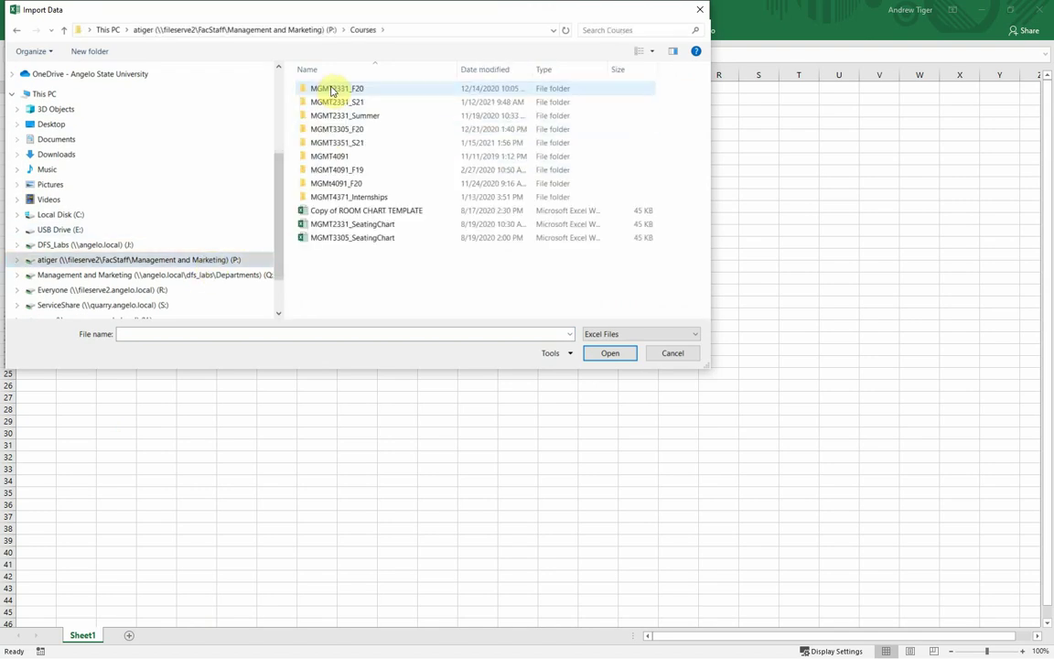
double_click(332, 143)
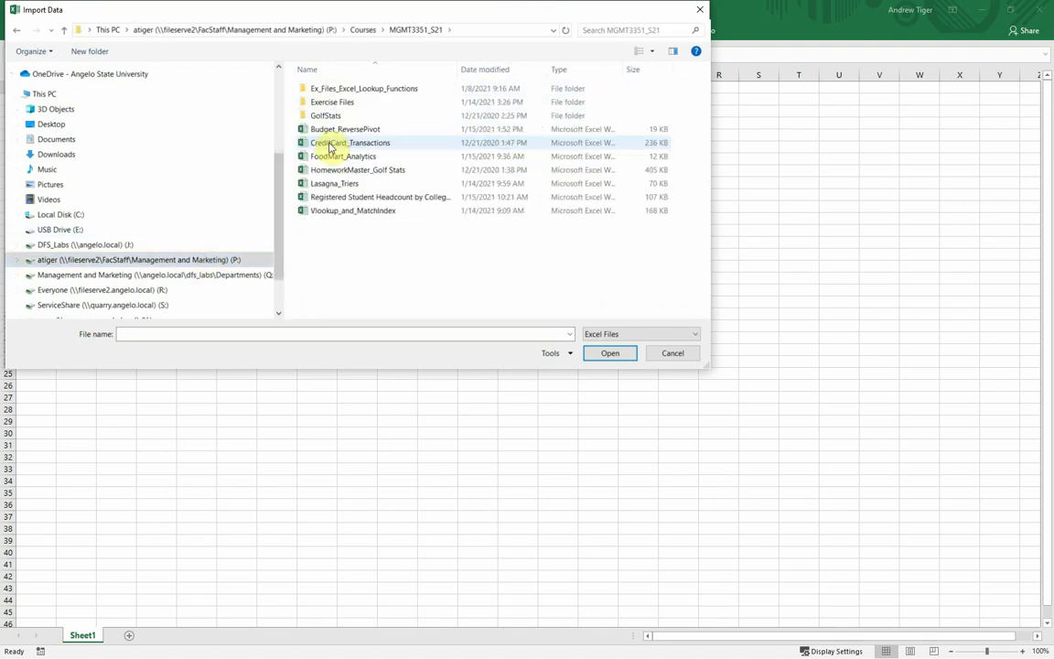
double_click(331, 131)
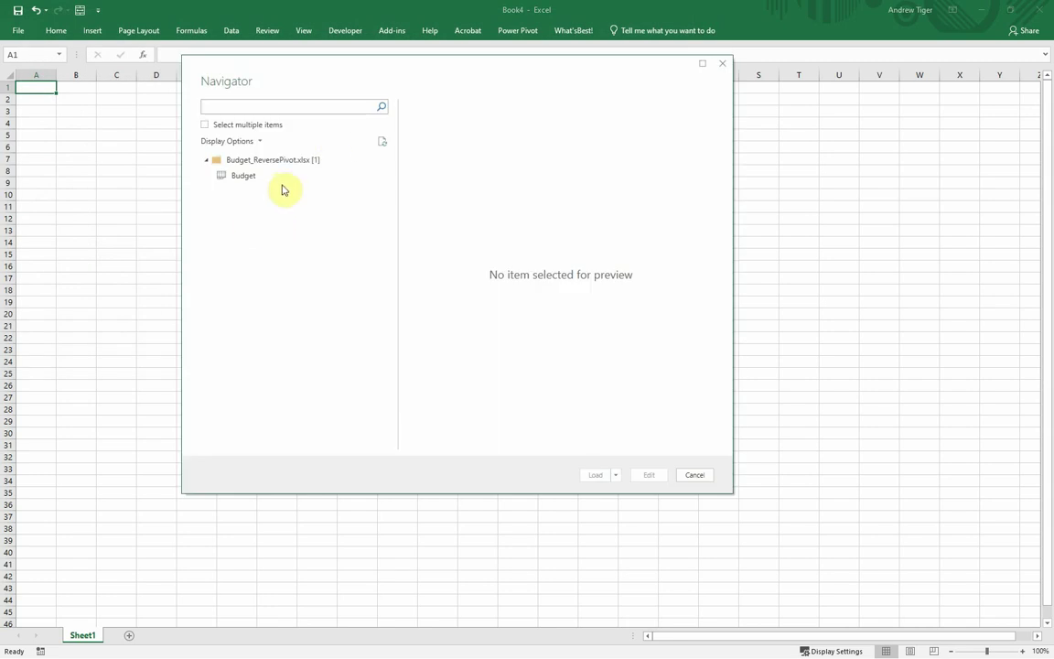
Open the Budget sheet in the Power Query Editor and use its first row as column headers
click(243, 177)
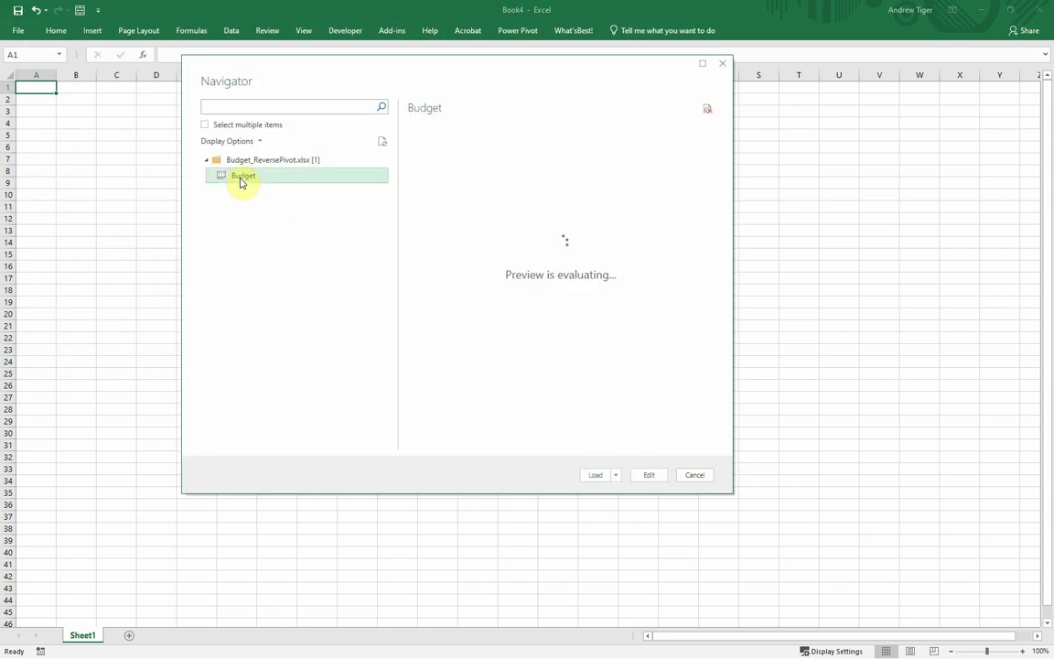
click(647, 476)
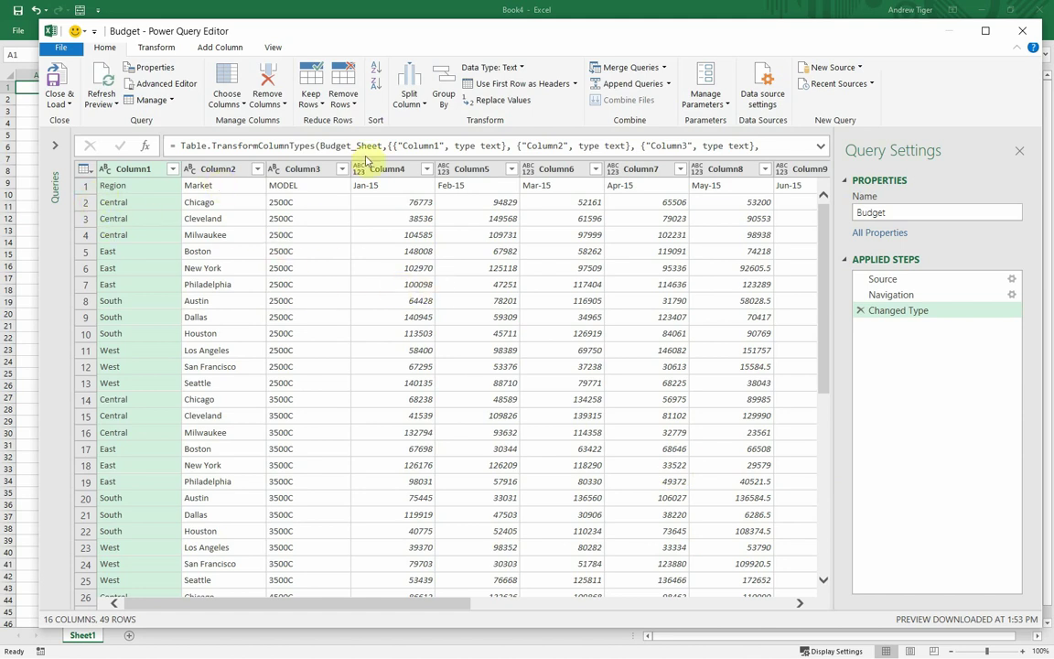
click(524, 87)
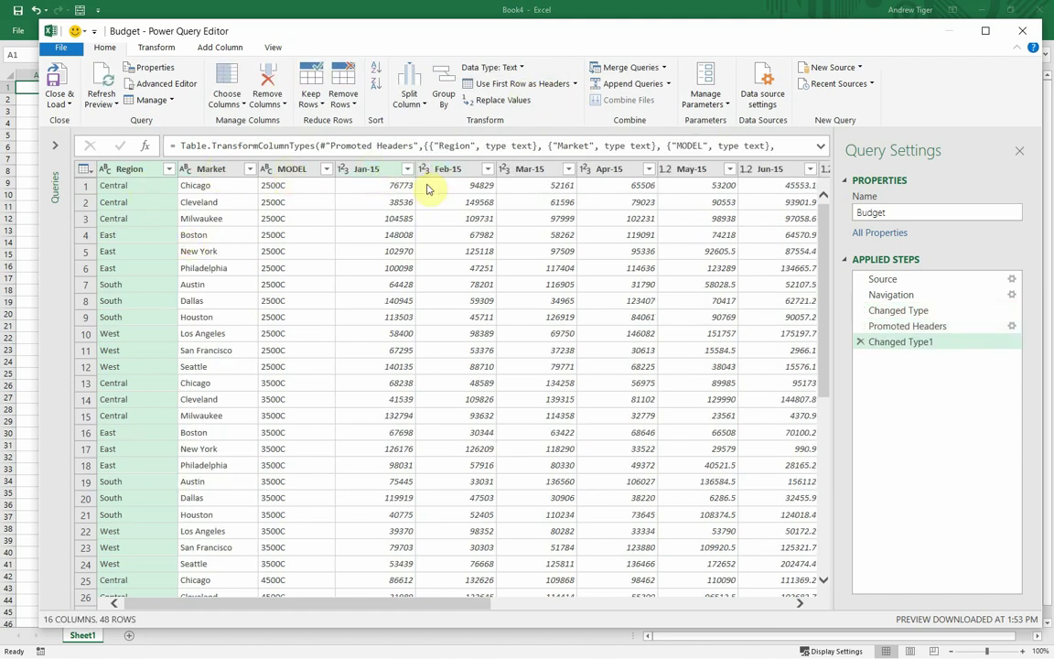
Remove the Grand Total column from the Budget query
drag(477, 606, 783, 600)
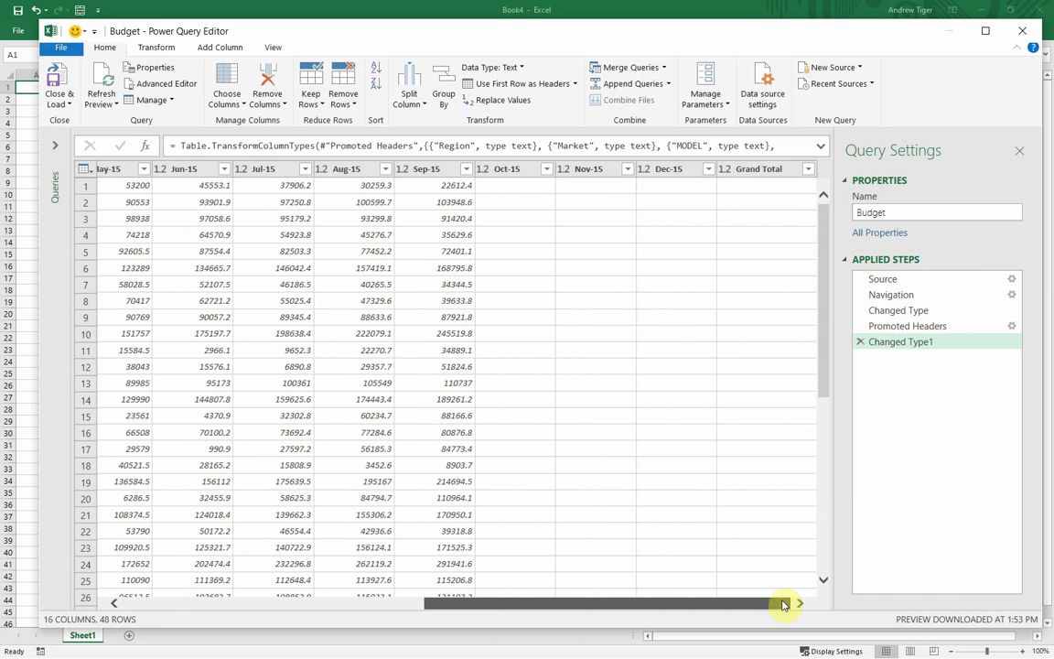
click(748, 170)
right_click(746, 172)
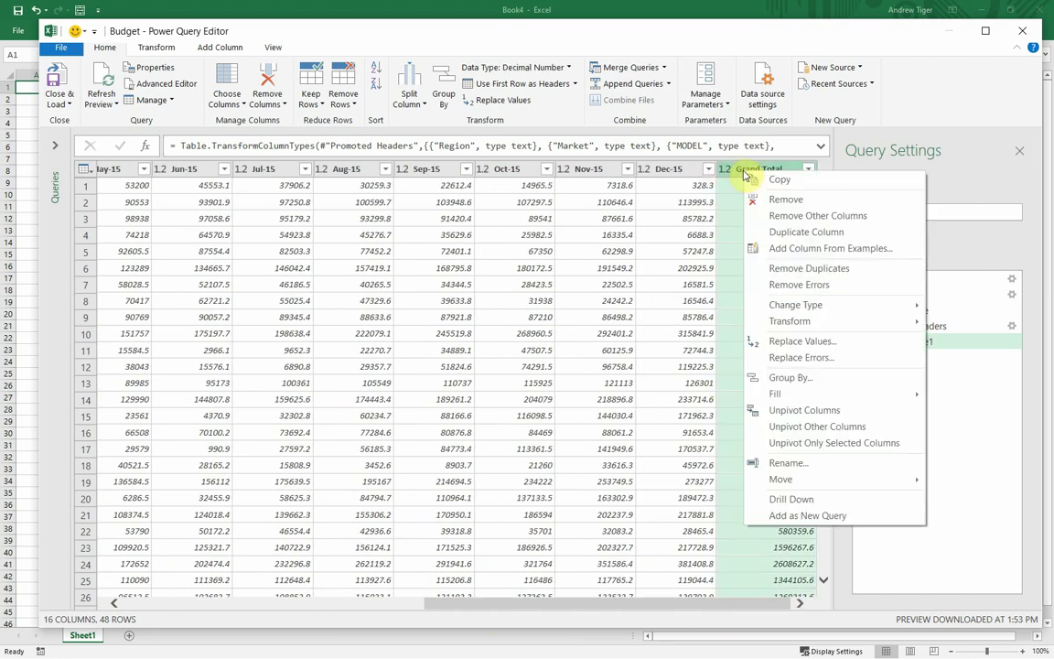
click(780, 199)
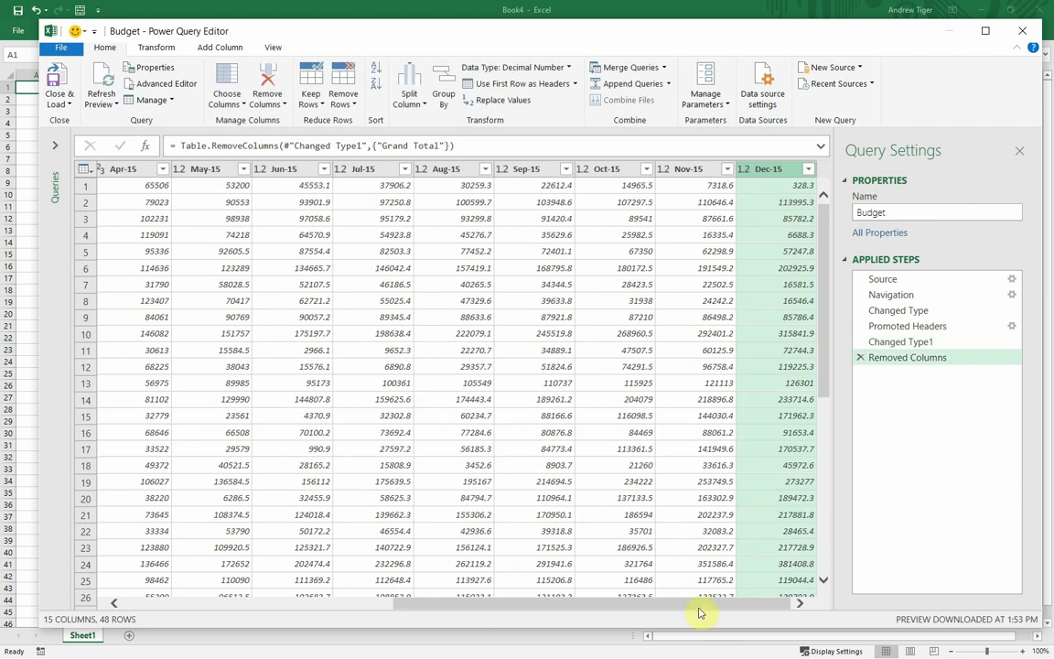
Unpivot all columns other than Region, Market and MODEL into attribute-value pairs
drag(700, 611, 660, 610)
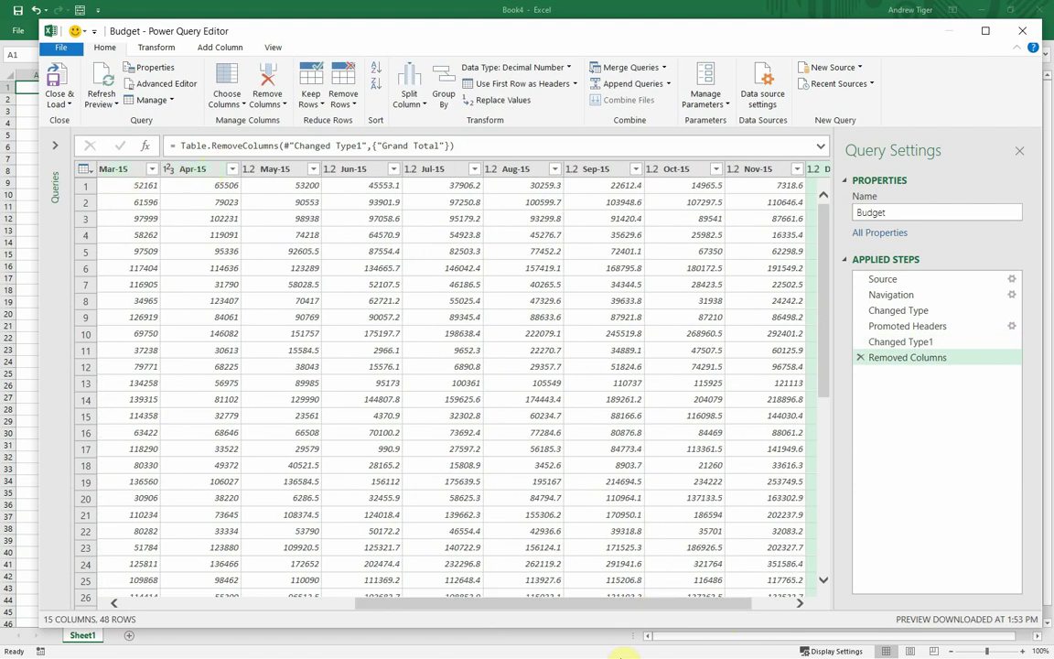
drag(584, 607, 492, 607)
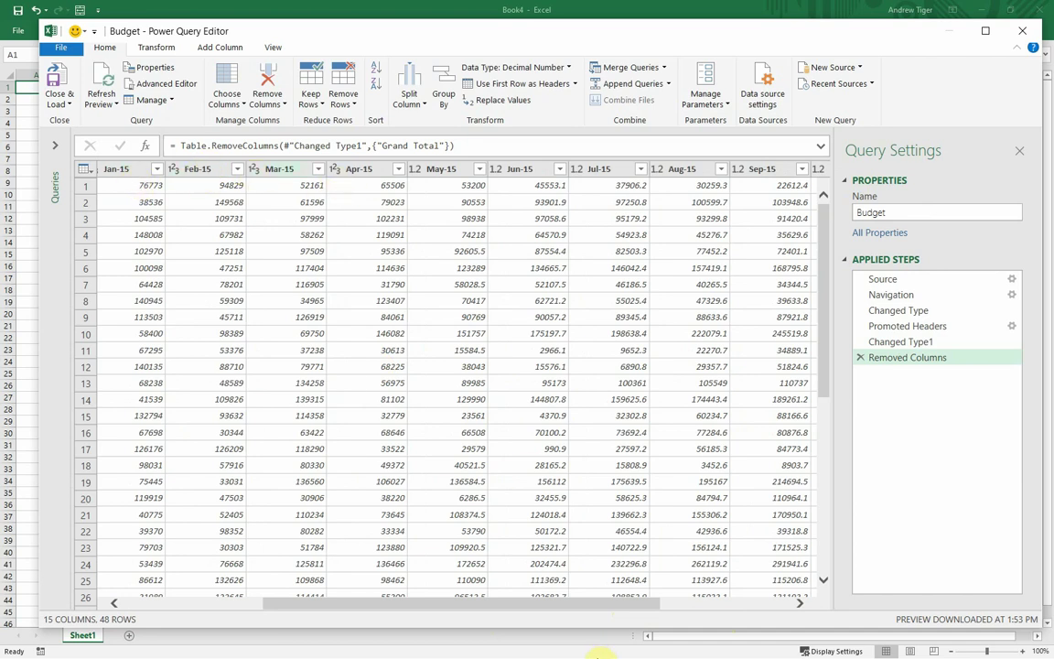
drag(588, 606, 418, 633)
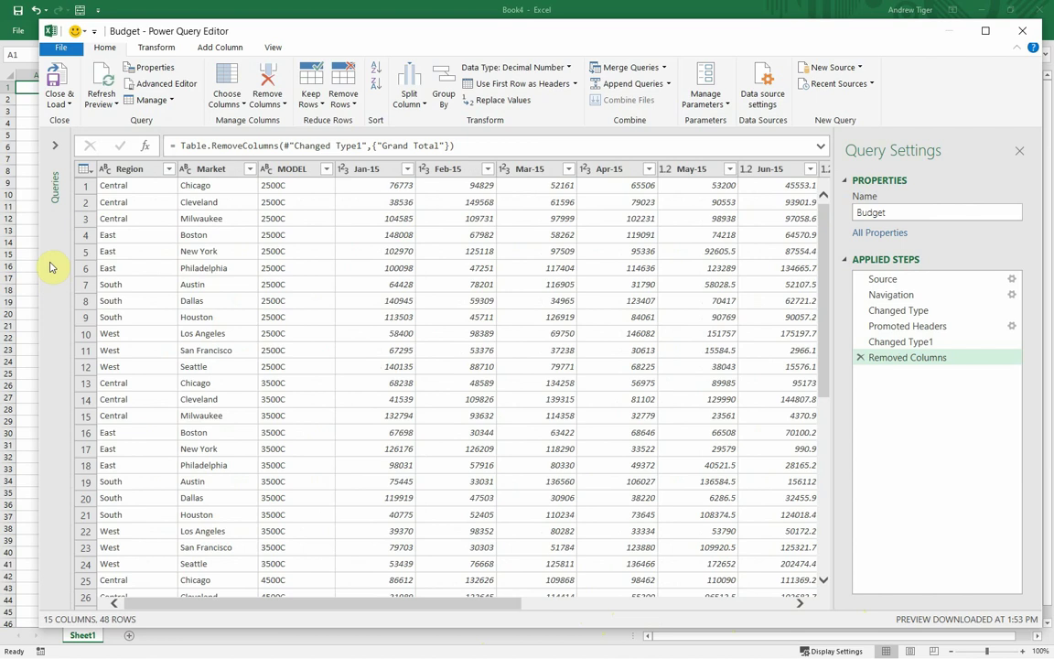
click(118, 173)
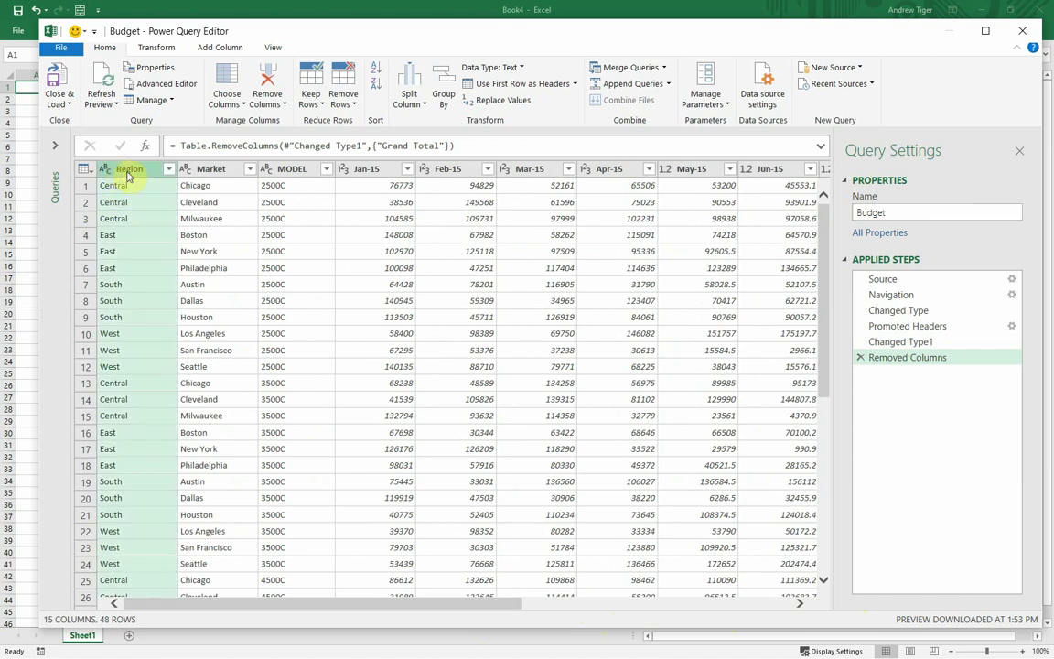
ctrl+click(211, 169)
ctrl+click(289, 169)
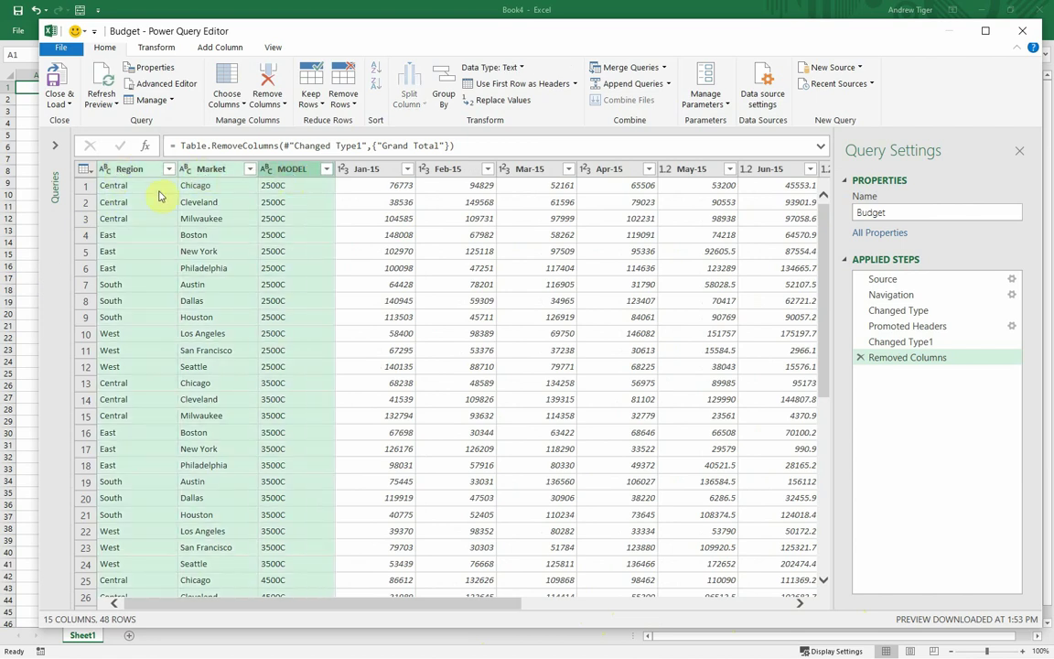
click(116, 172)
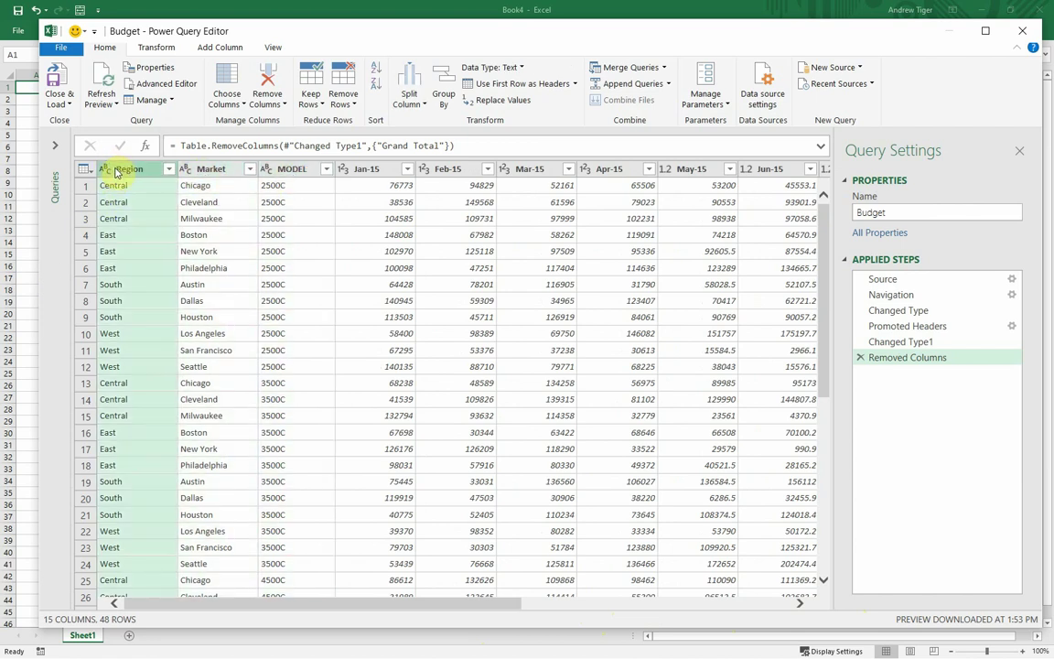
ctrl+click(217, 170)
ctrl+click(277, 174)
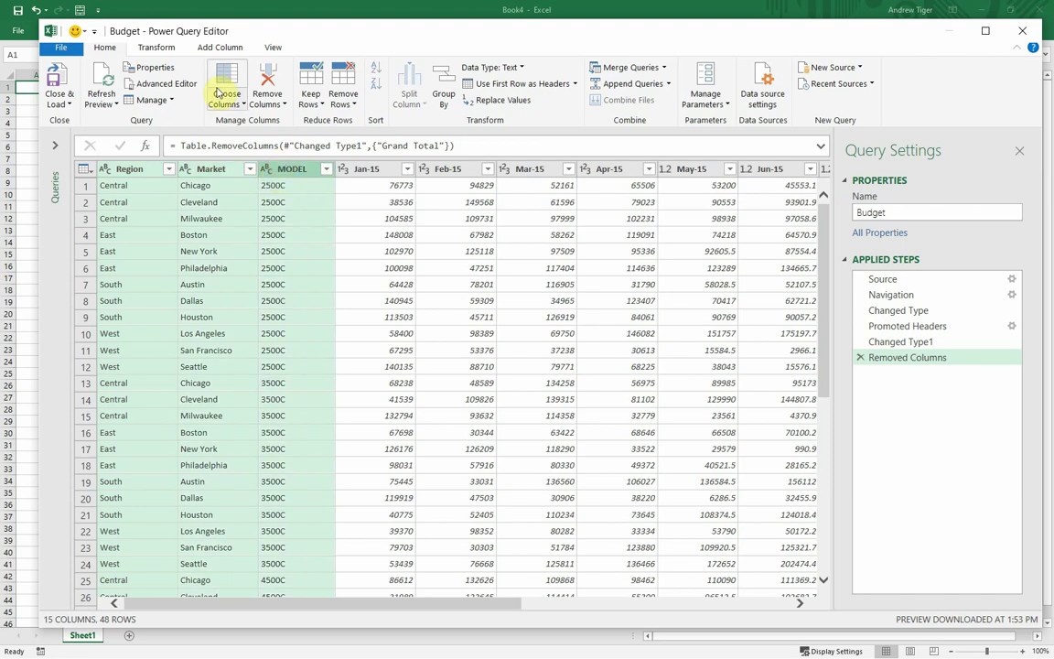
click(157, 47)
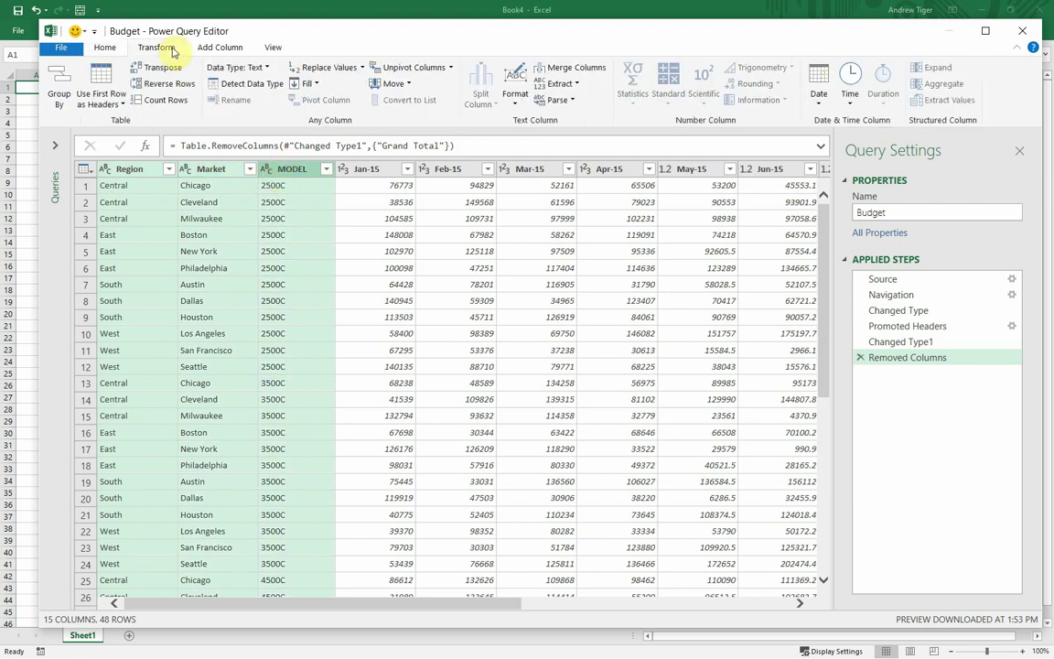
click(450, 70)
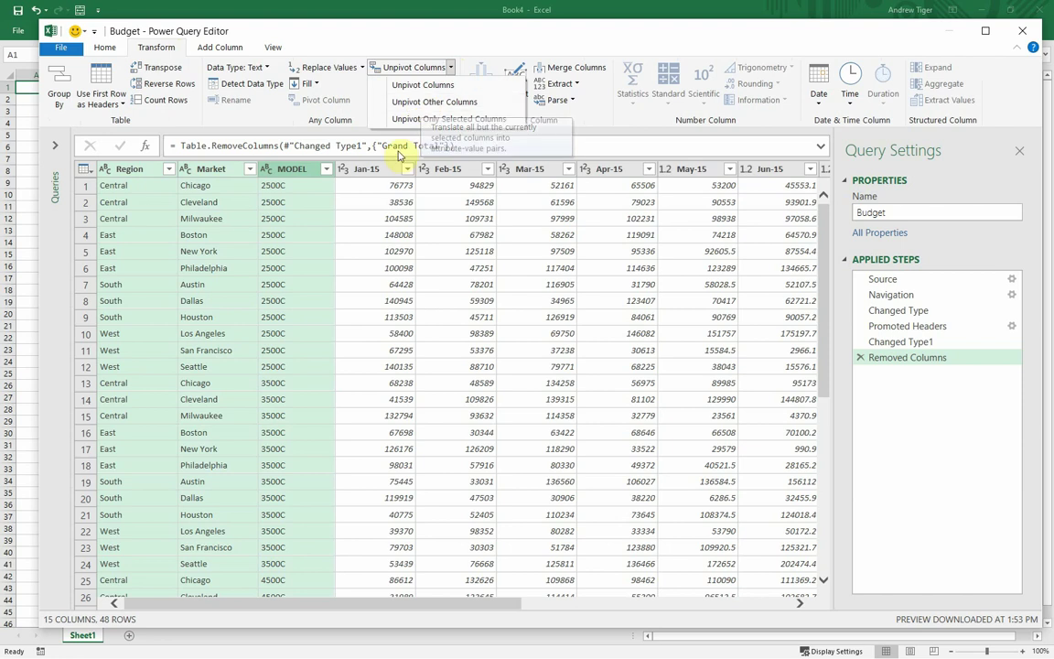
click(426, 106)
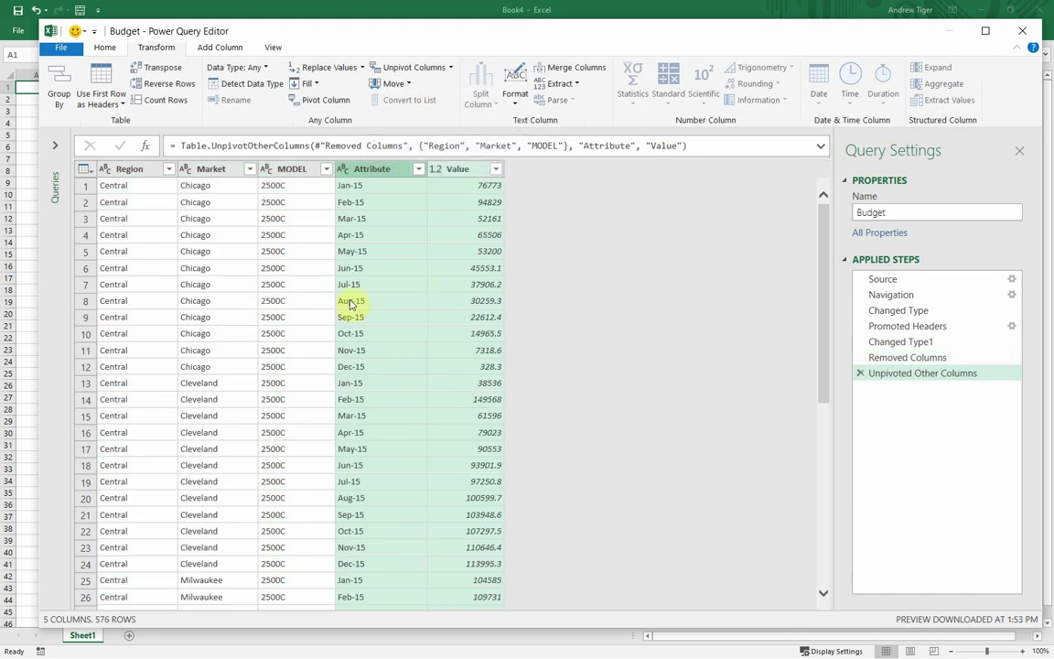
Rename the Attribute column to Month
click(372, 172)
right_click(372, 172)
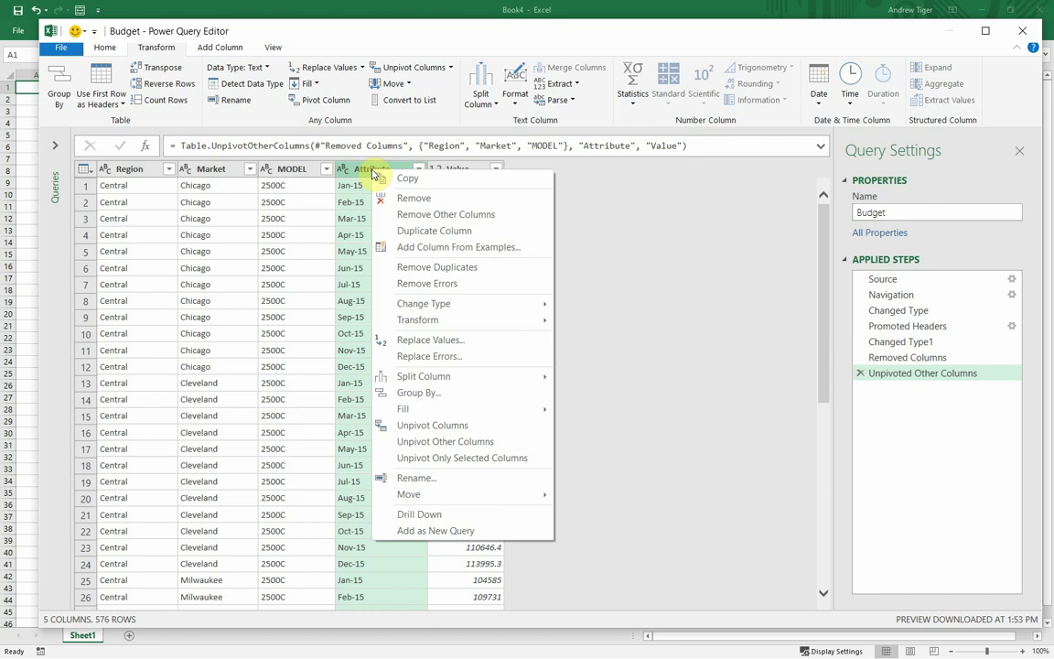
click(432, 479)
text(M)
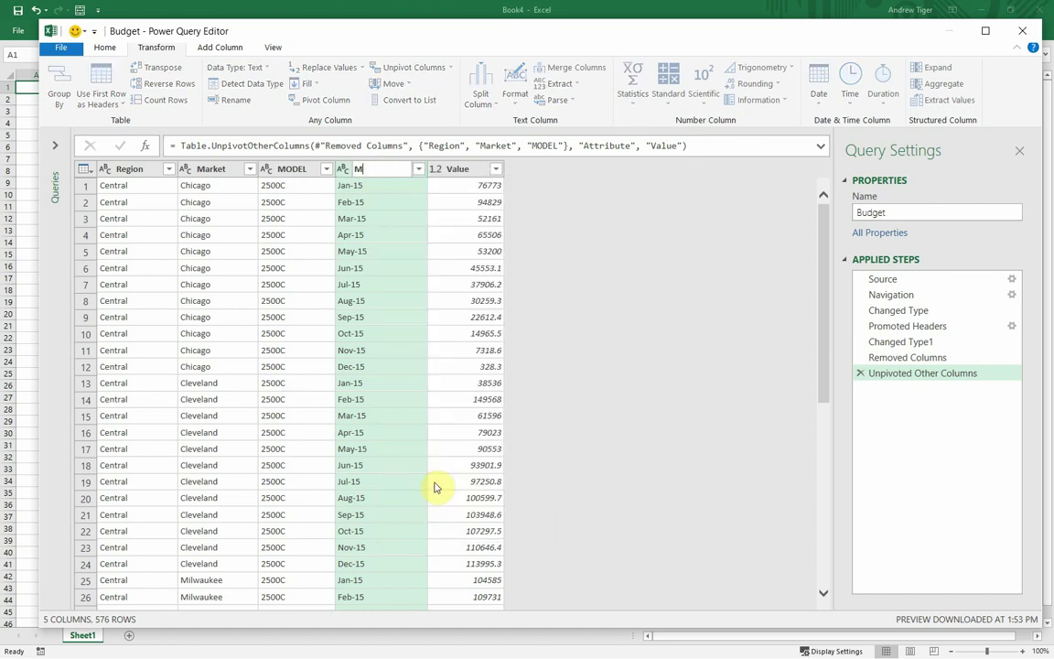
text(onth)
key(Return)
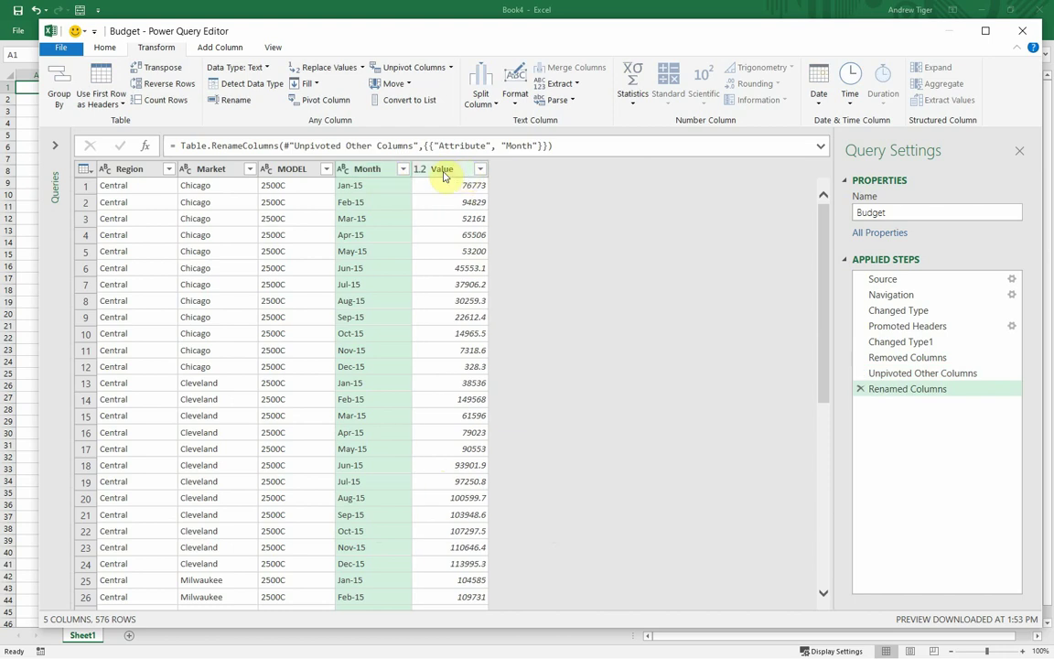
Rename the Value column to $ and change its data type to Currency
right_click(447, 174)
click(485, 464)
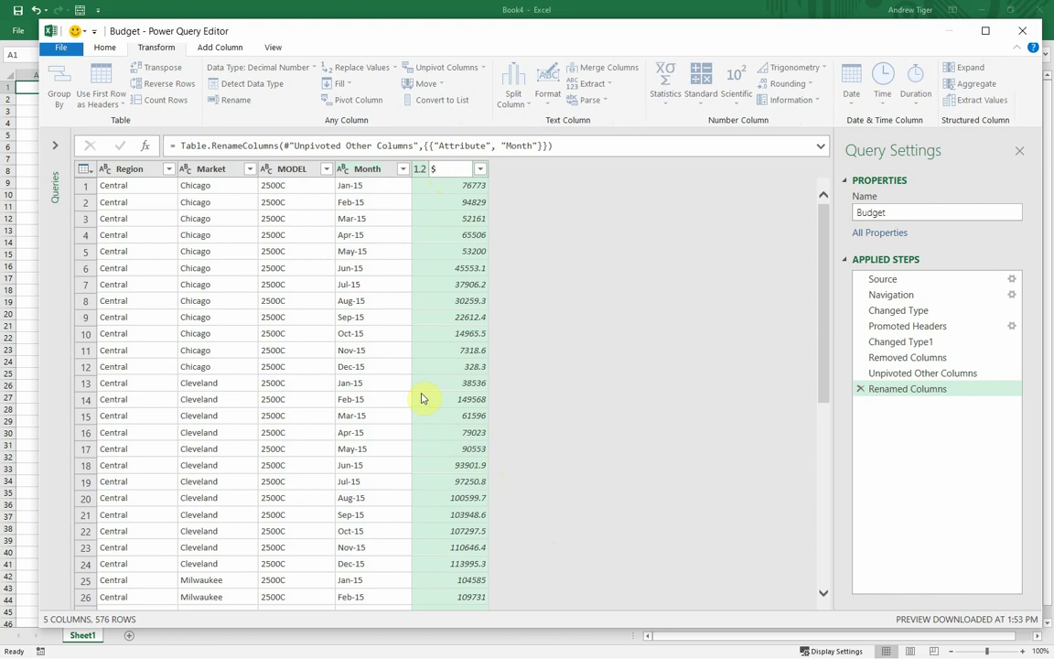
key(Return)
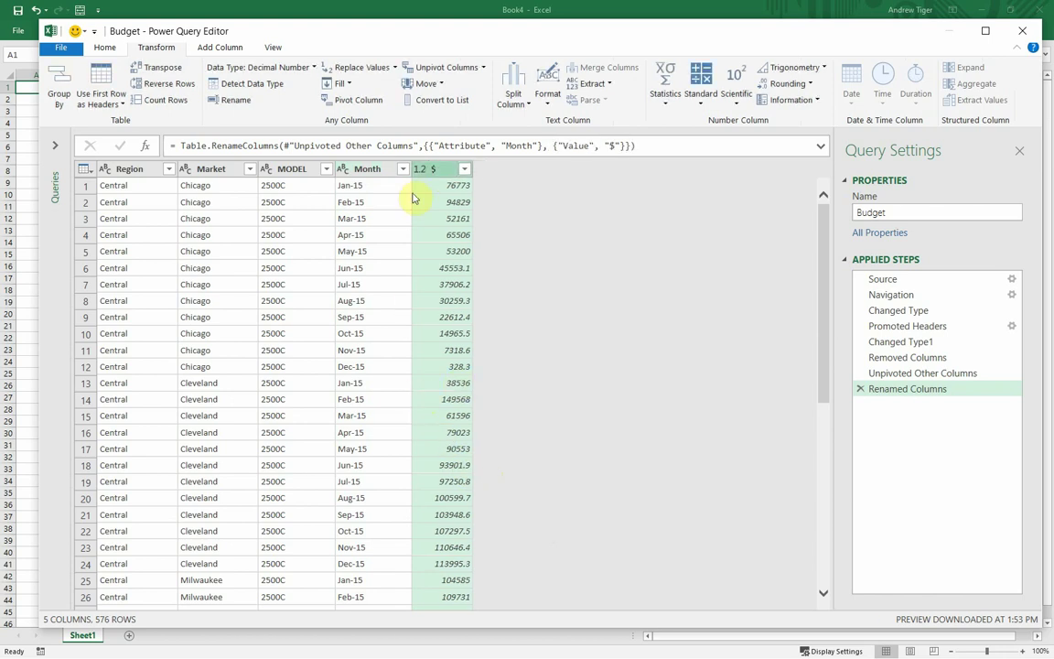
right_click(445, 174)
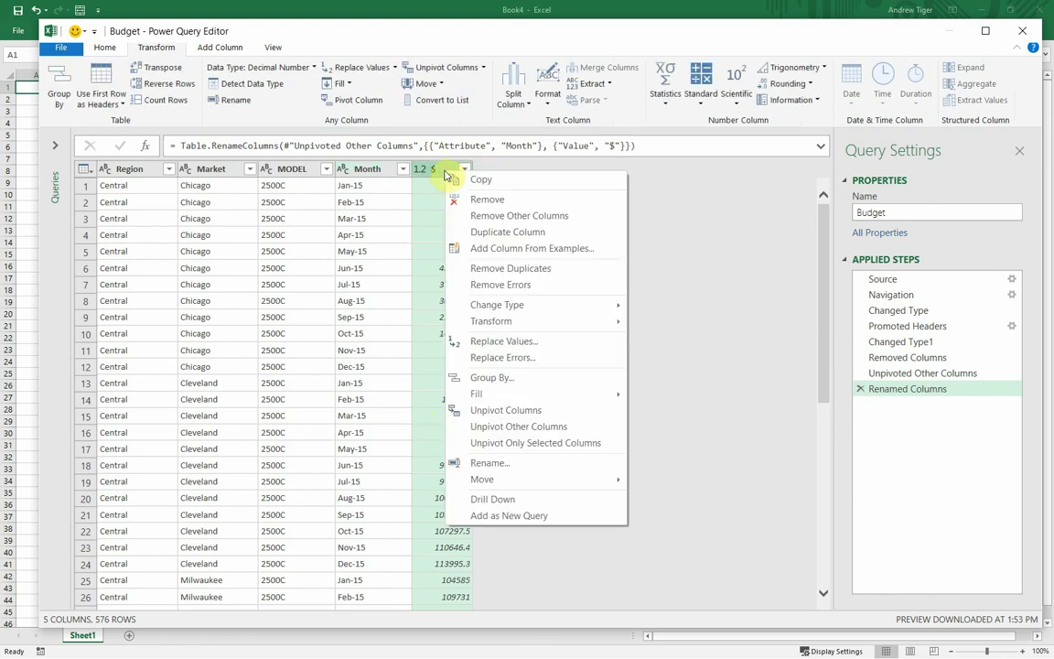
click(434, 235)
click(421, 170)
click(428, 203)
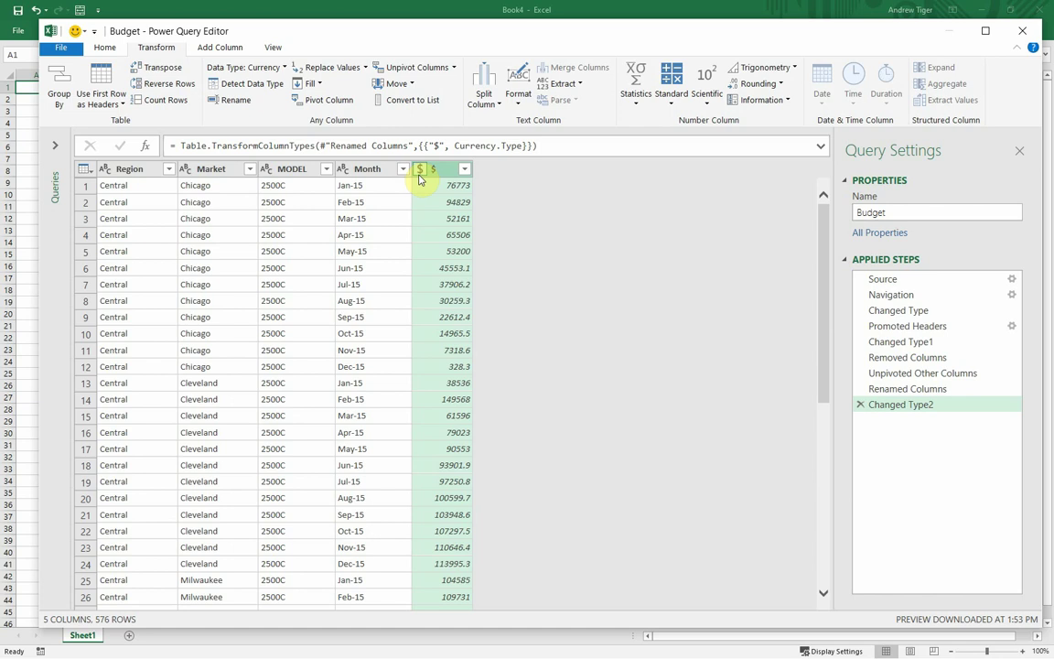
Close the query editor and load the Budget query as a table on a new worksheet
click(349, 187)
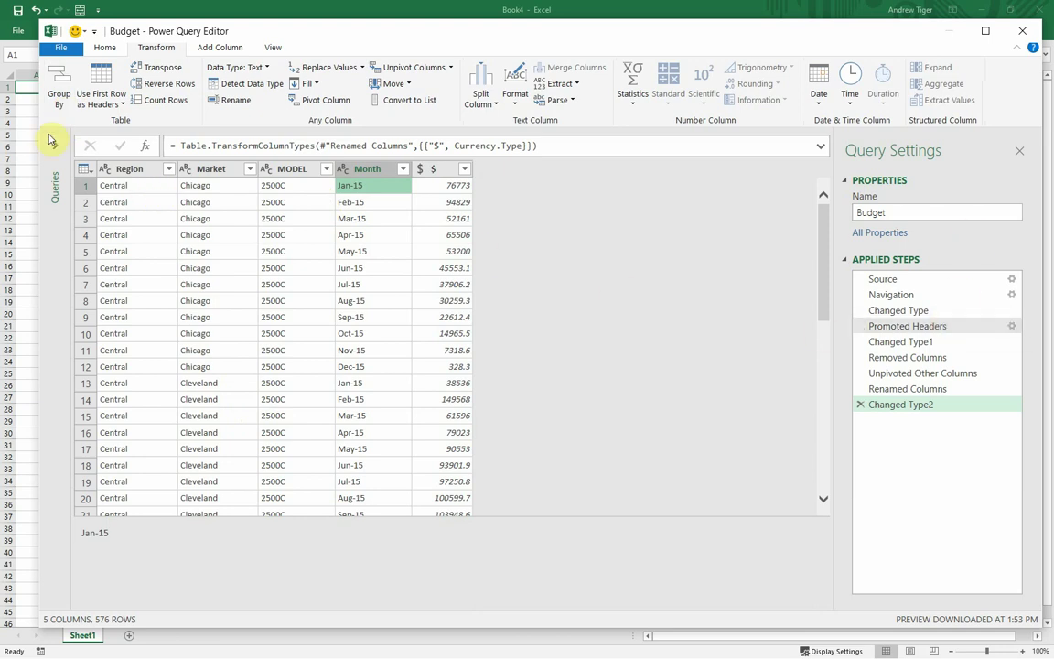
click(61, 47)
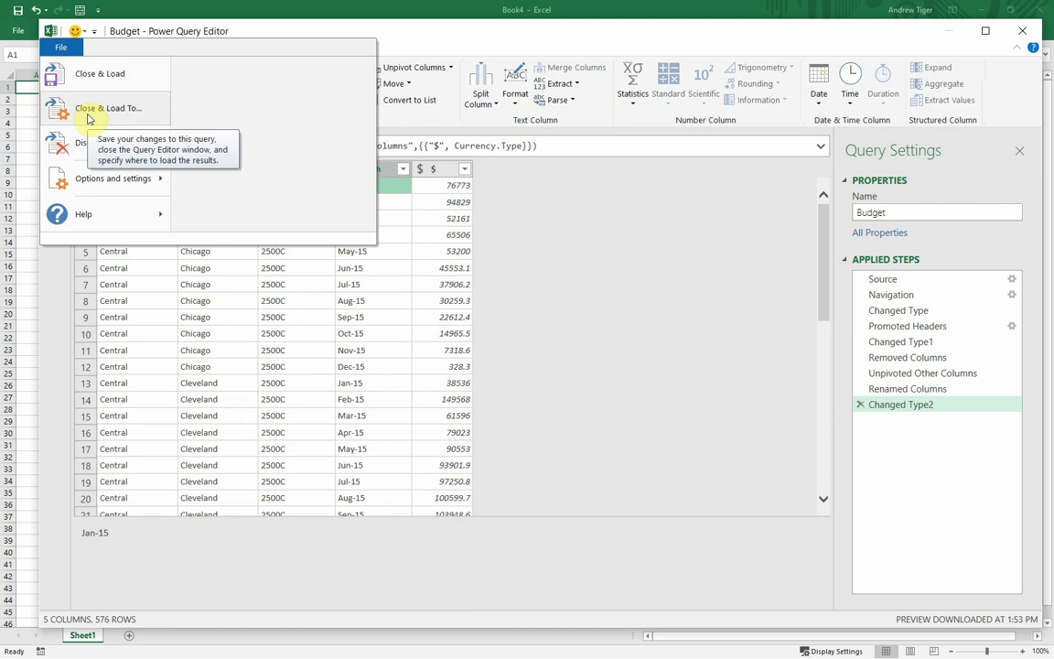
click(88, 117)
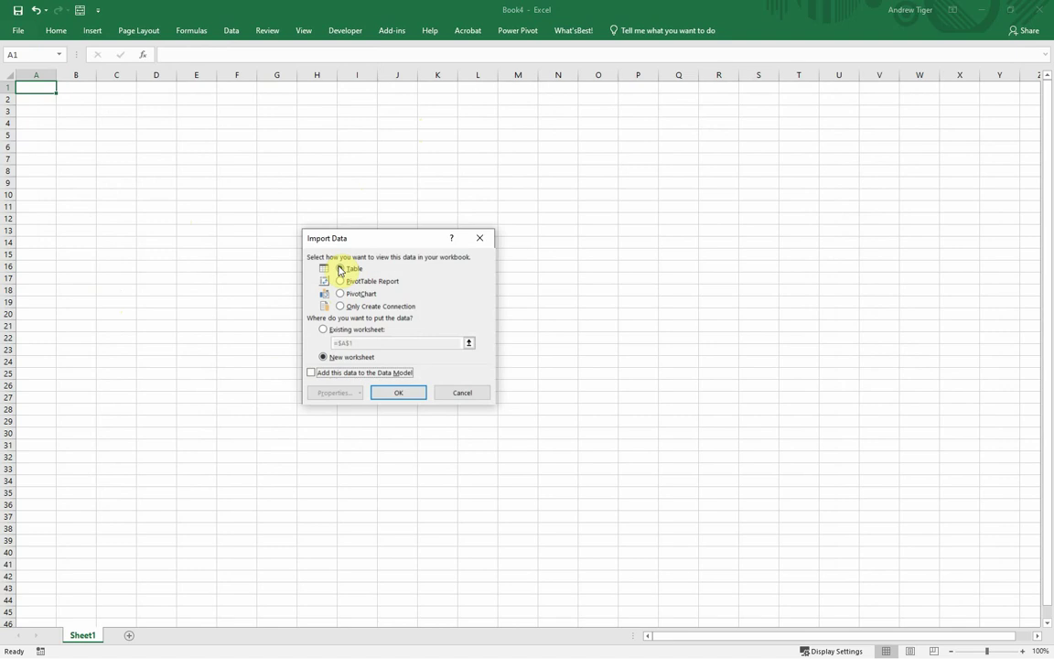
click(413, 392)
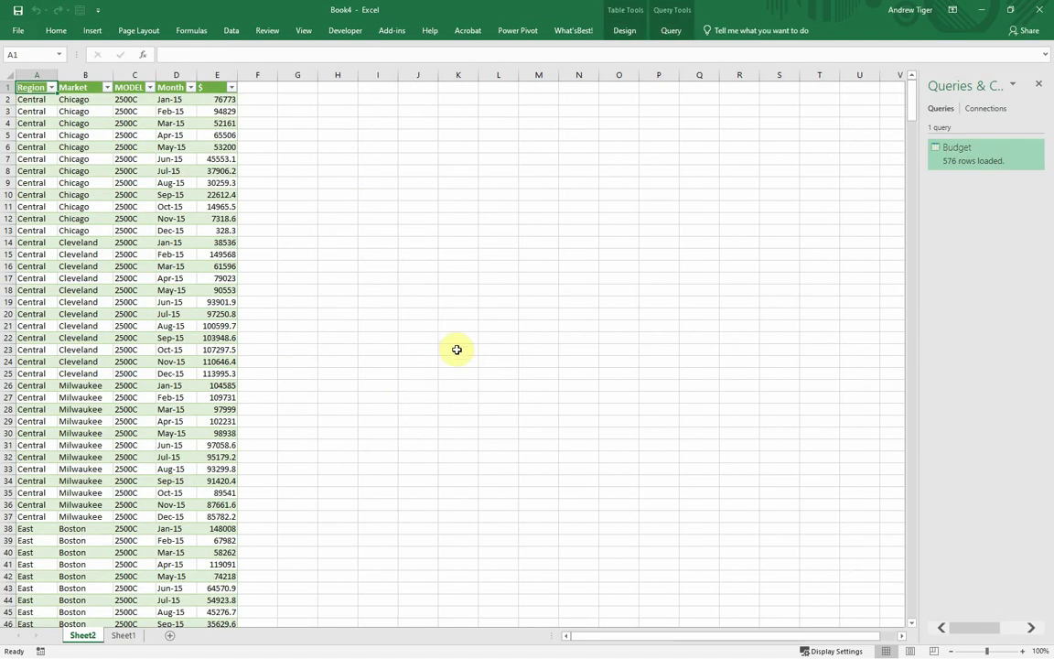
Create a PivotTable from the Budget table on a new worksheet, with Month in rows and the sum of $ as values
click(168, 266)
click(94, 220)
click(137, 360)
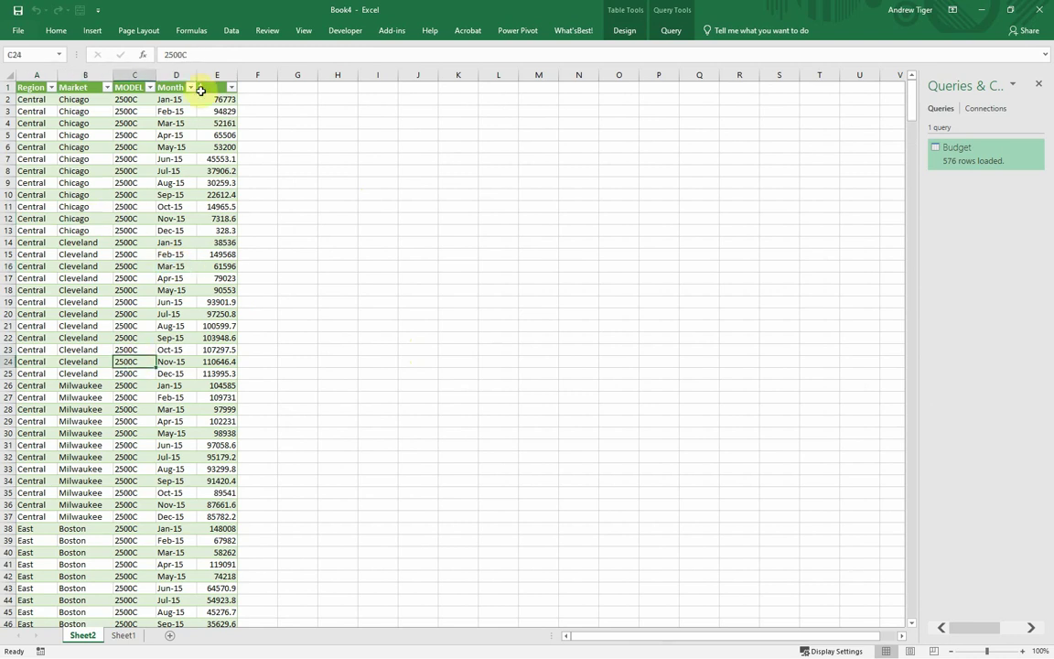
click(93, 31)
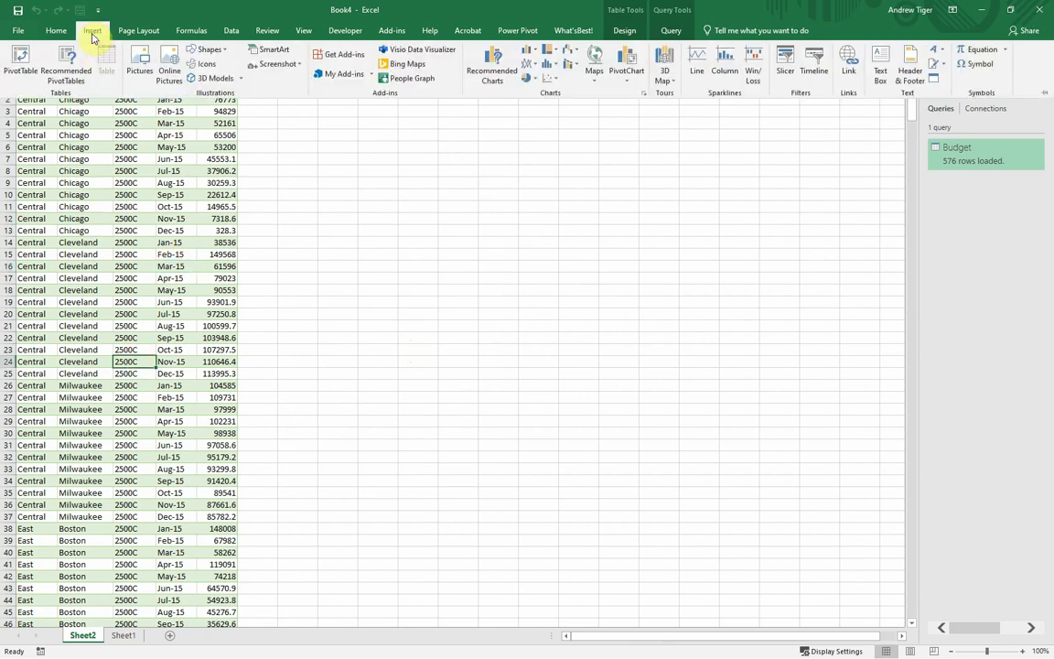
click(22, 60)
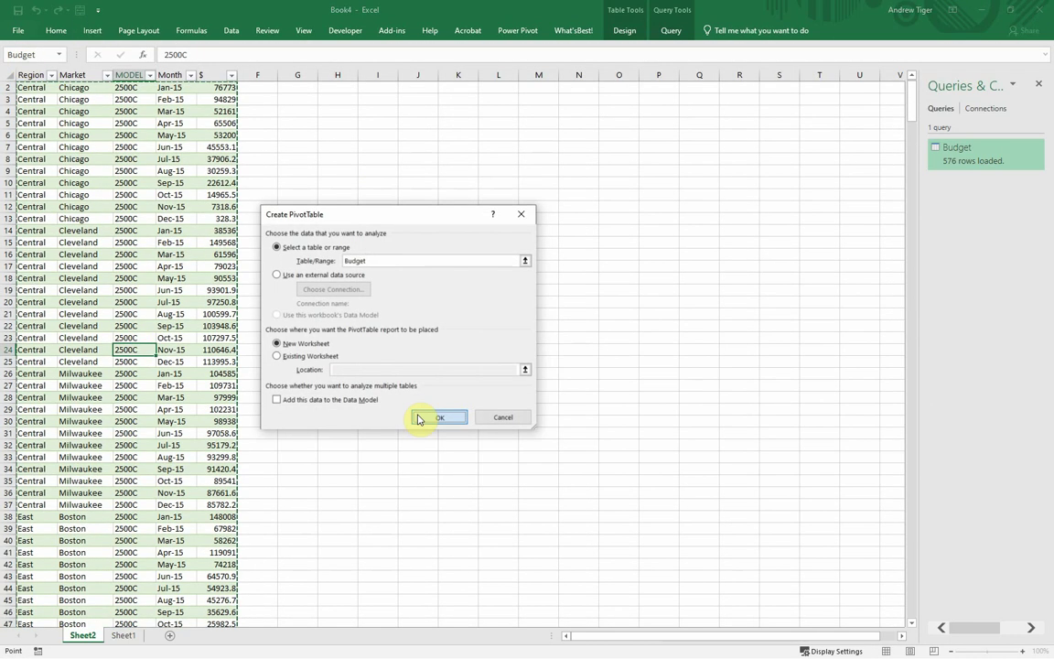
click(418, 418)
drag(952, 191, 957, 531)
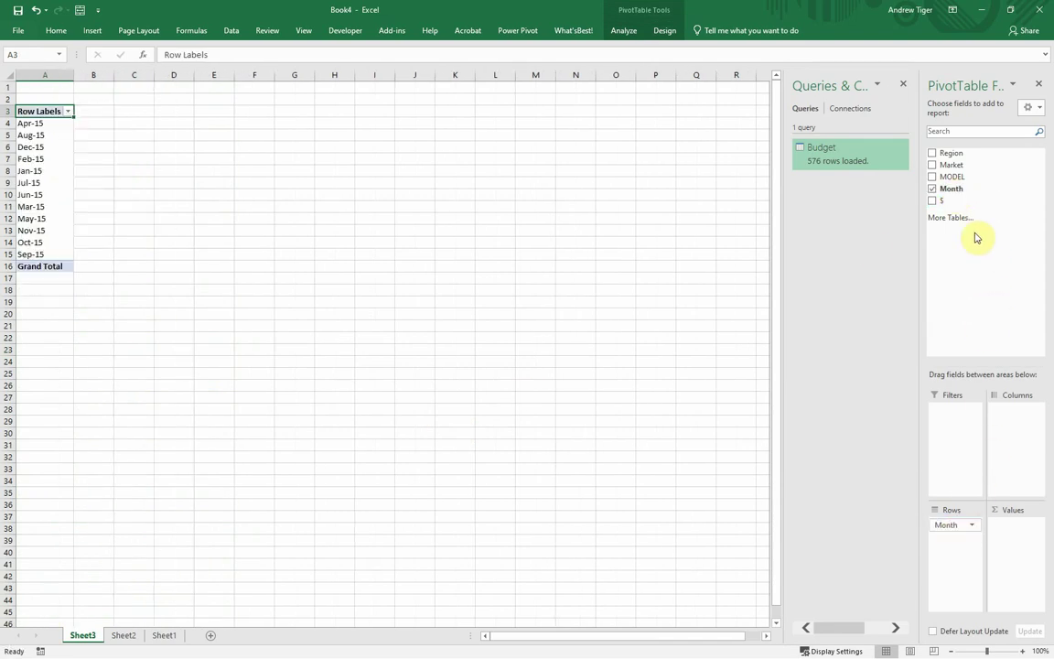
drag(1032, 200, 1022, 549)
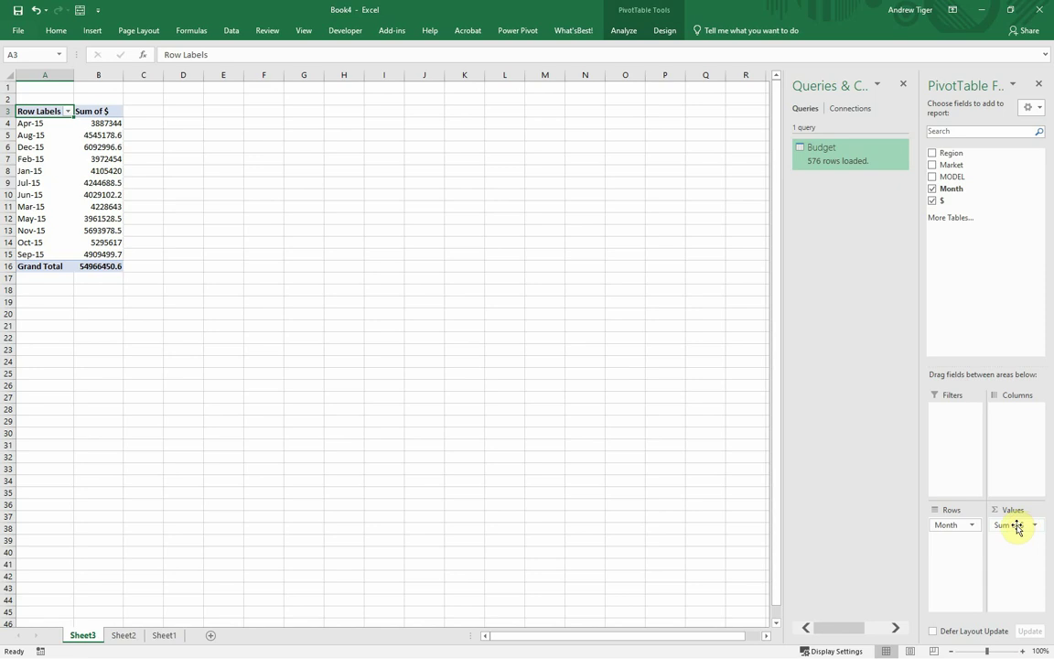
Insert a clustered column PivotChart based on the monthly PivotTable
click(98, 194)
click(623, 30)
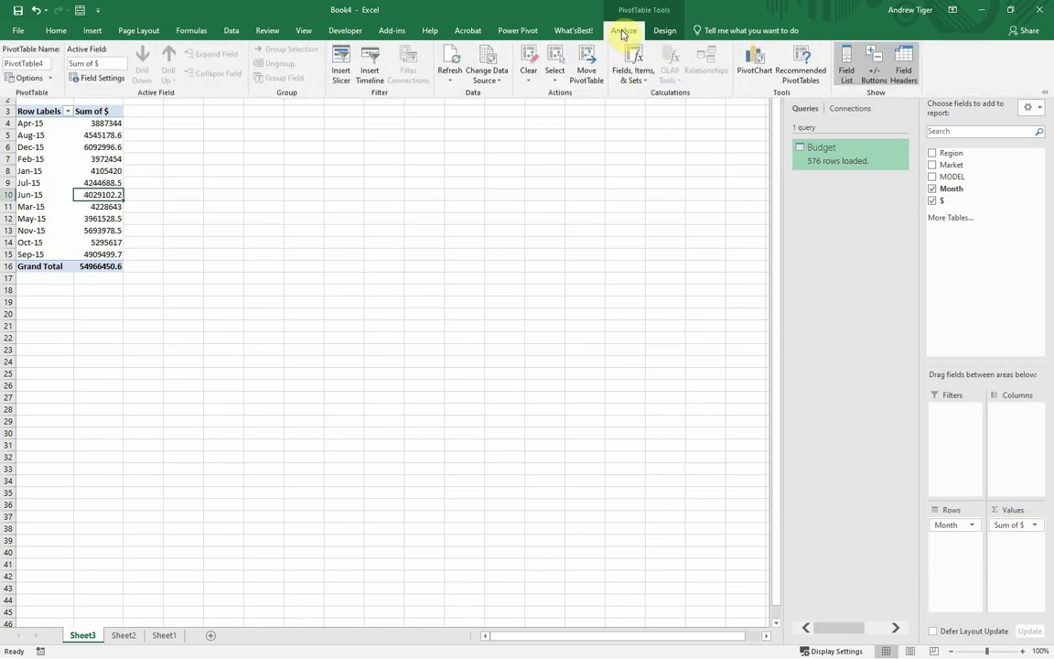
click(754, 66)
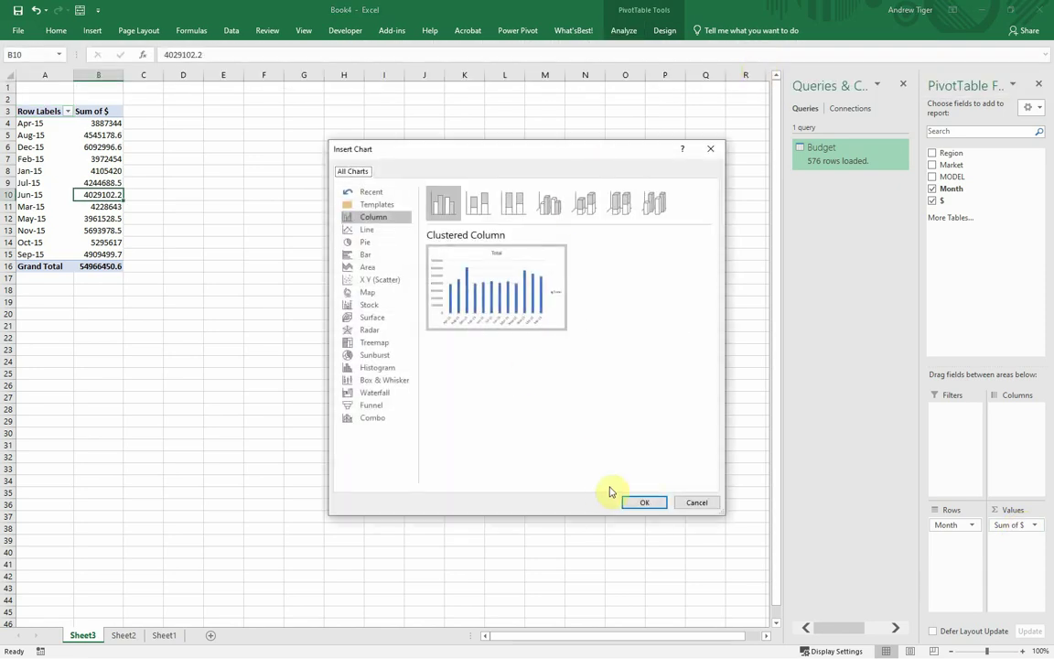
click(644, 503)
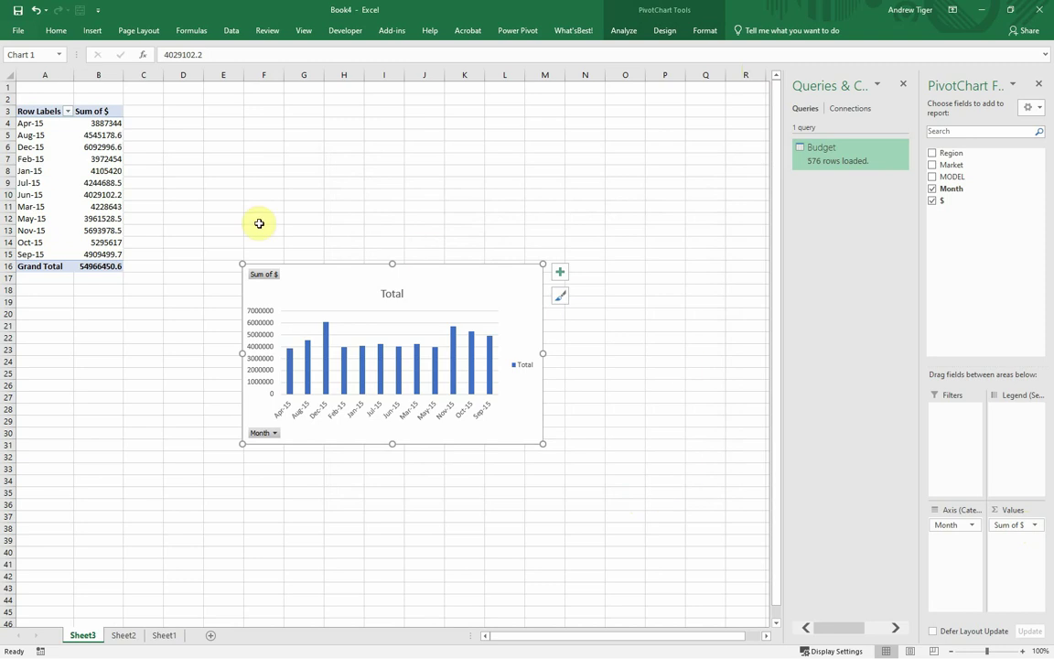
Insert slicers for Region, Market and MODEL on the monthly PivotTable
click(104, 205)
click(618, 32)
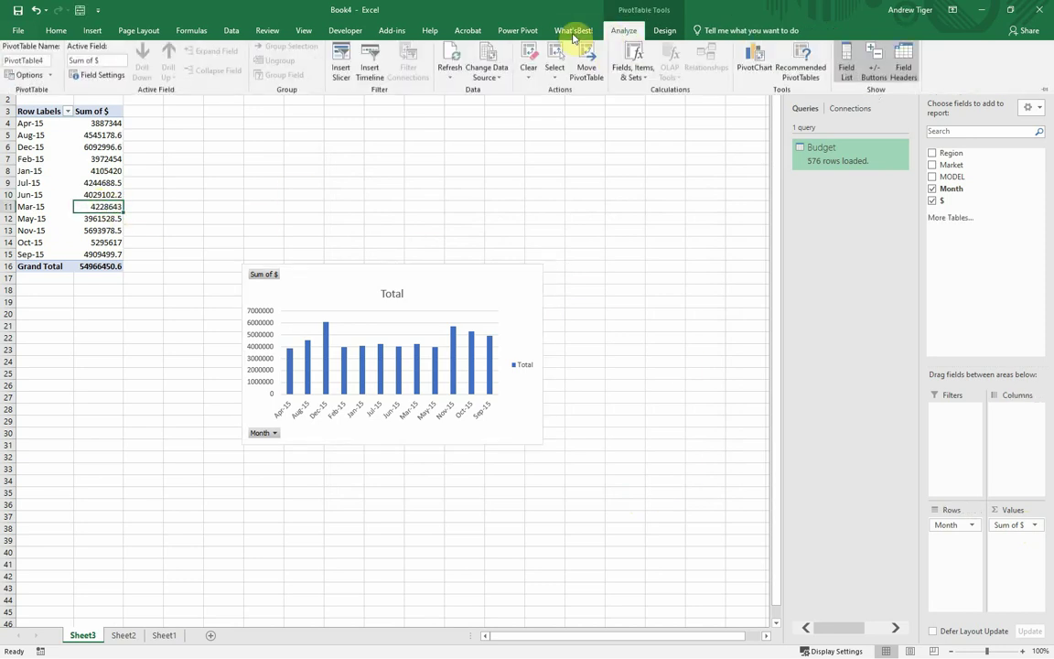
click(340, 71)
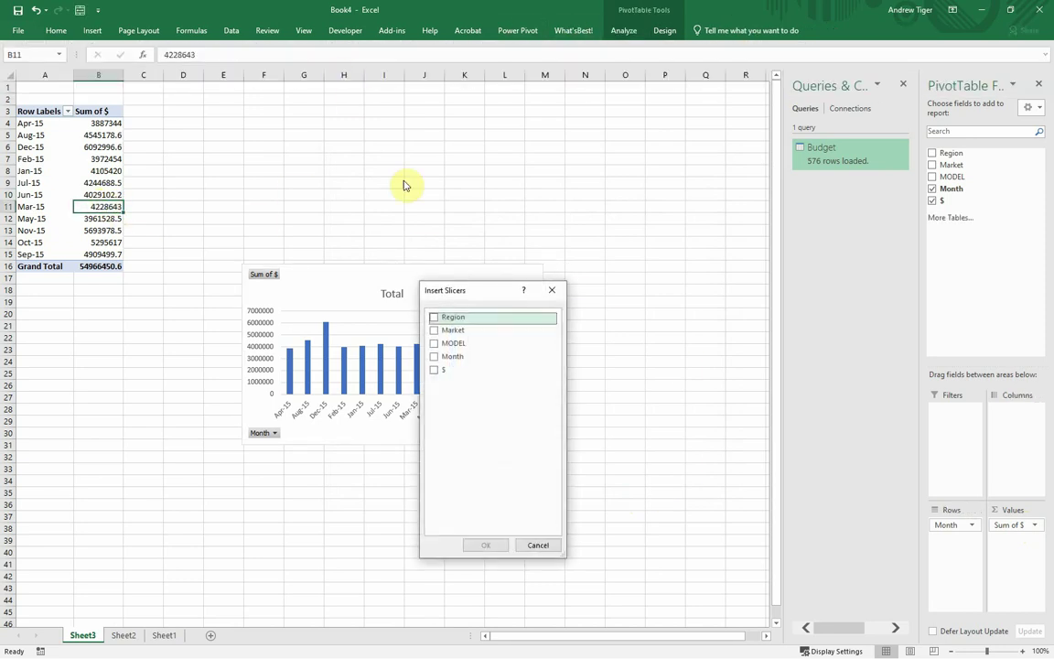
drag(497, 297, 604, 148)
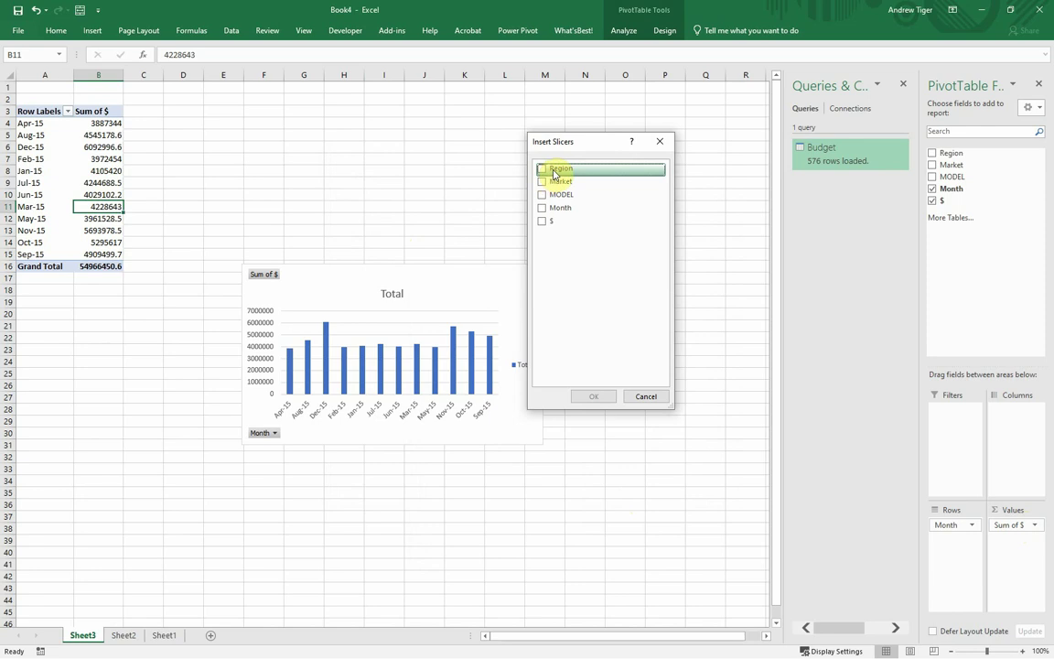
click(550, 170)
click(543, 182)
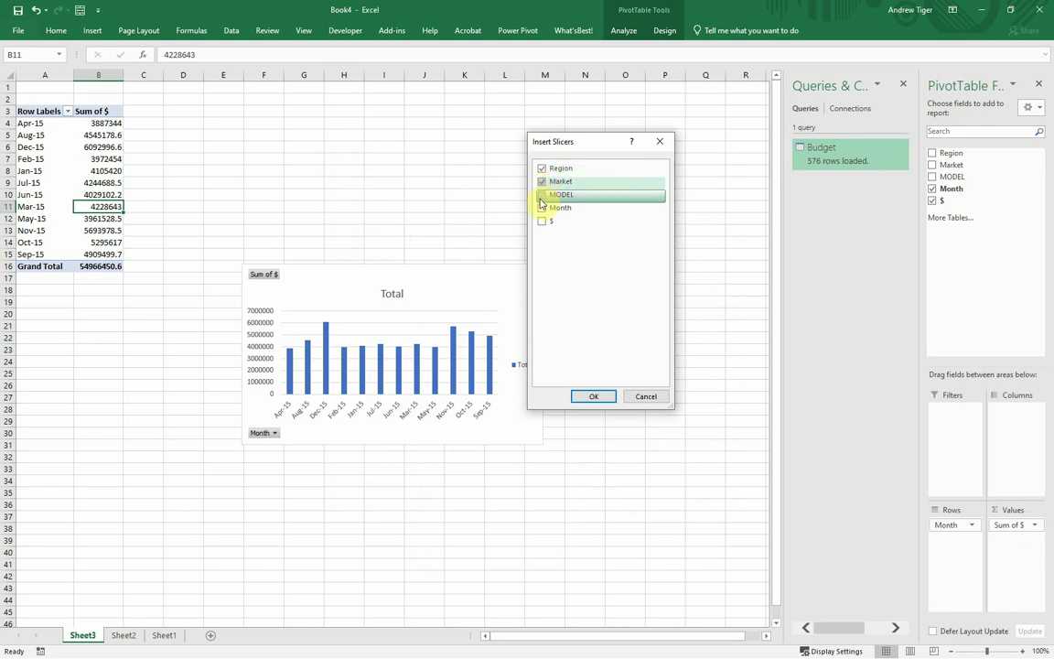
click(544, 196)
click(599, 396)
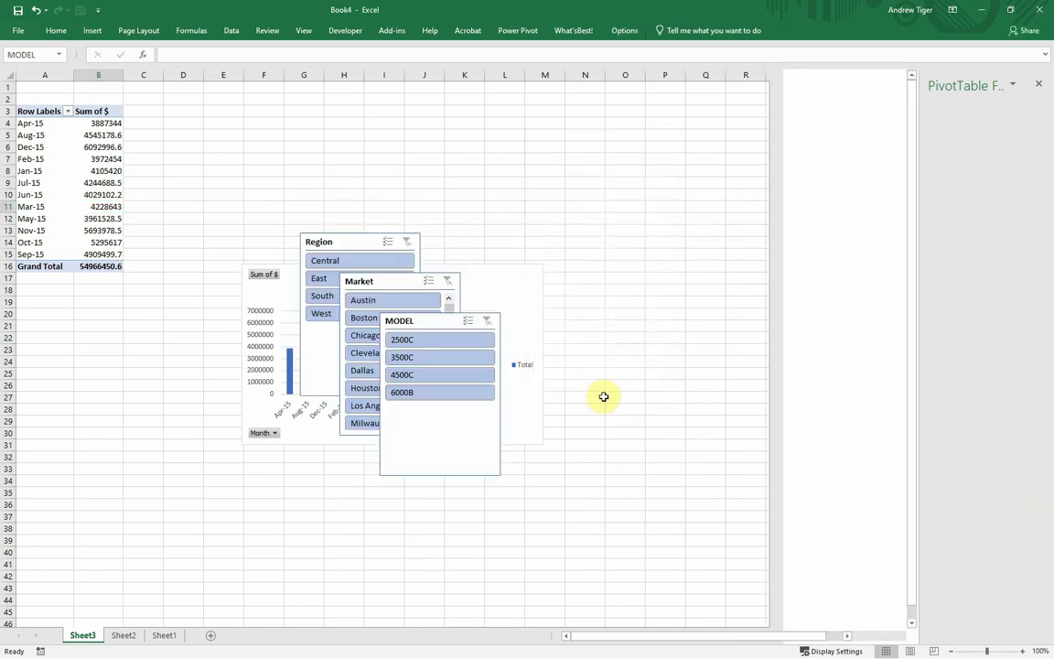
Arrange the Region, Market and MODEL slicers side by side in a row and briefly filter by the Central region
drag(423, 318, 690, 158)
drag(404, 274, 579, 151)
drag(376, 239, 460, 163)
click(434, 178)
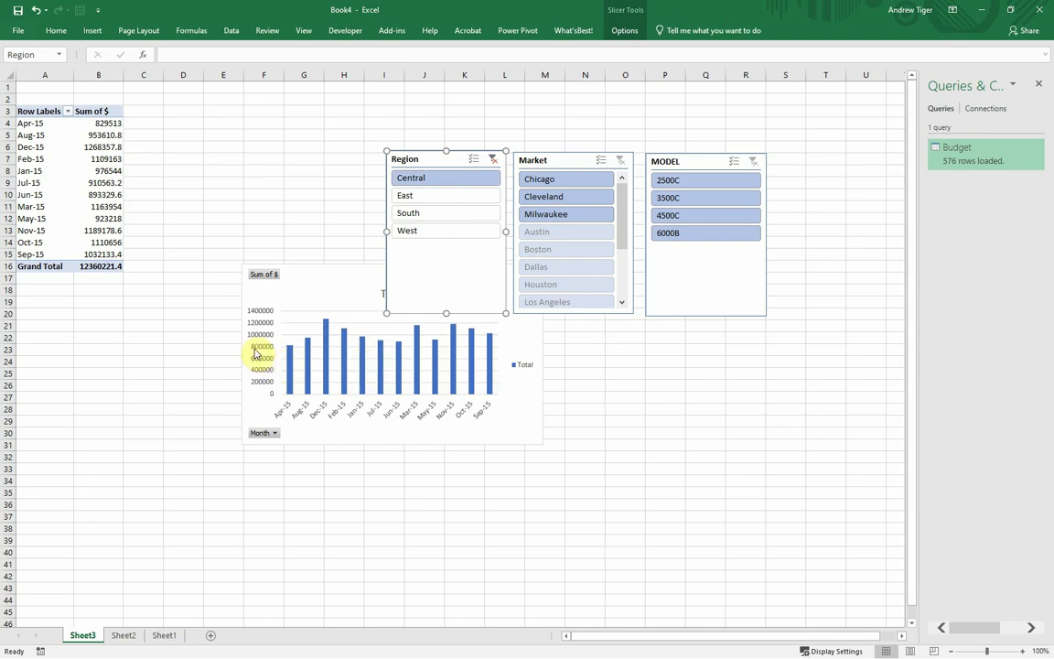
click(494, 159)
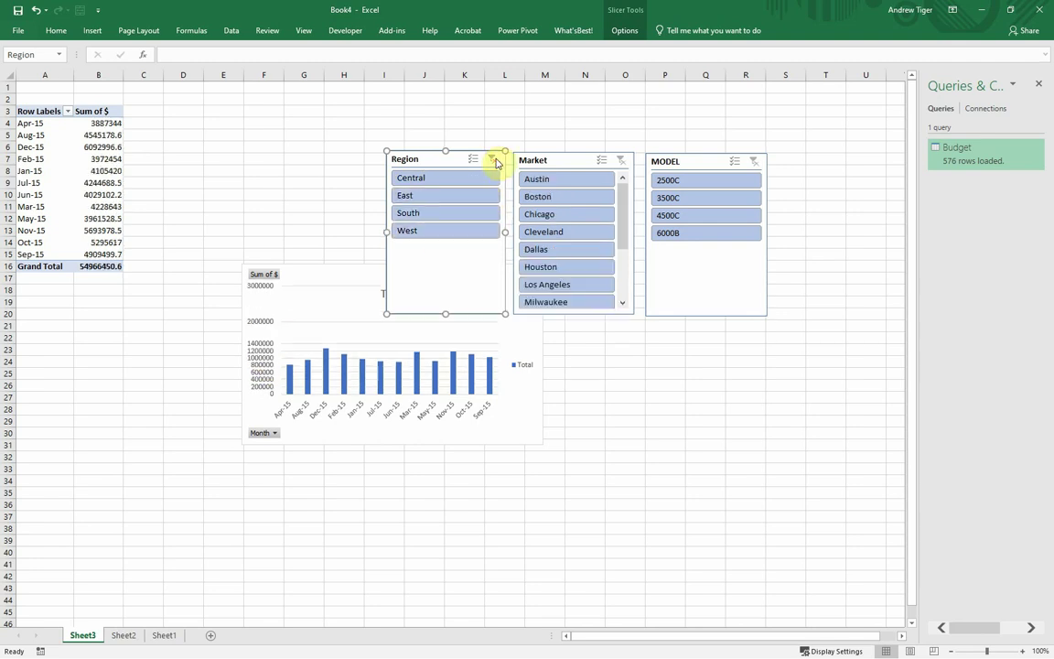
Fix the maximum bound of the PivotChart's vertical axis at 7000000
right_click(263, 348)
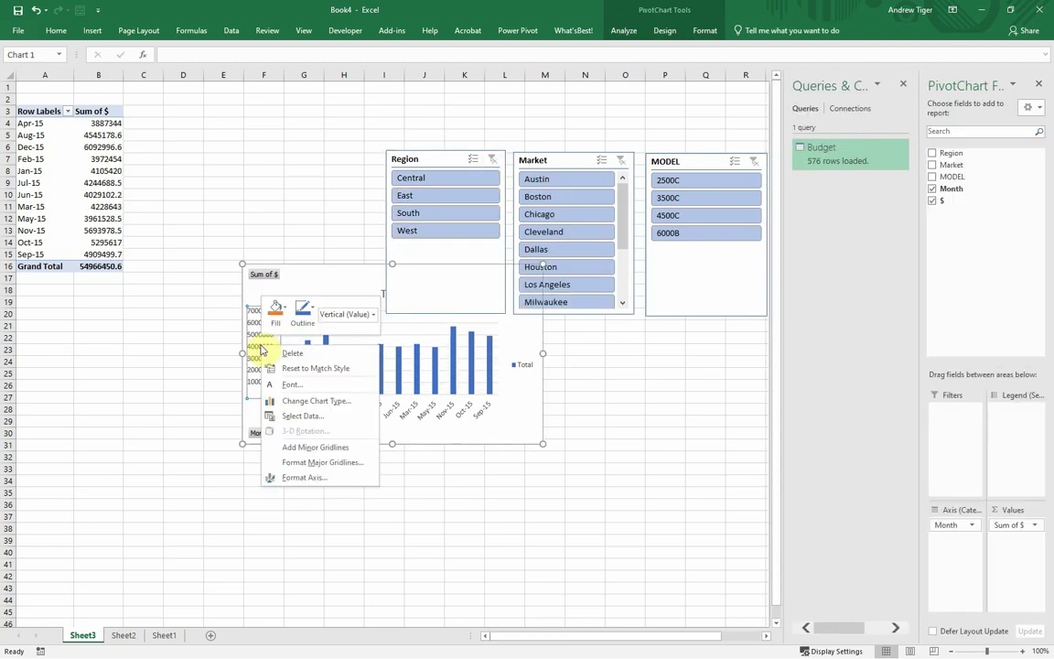
click(297, 482)
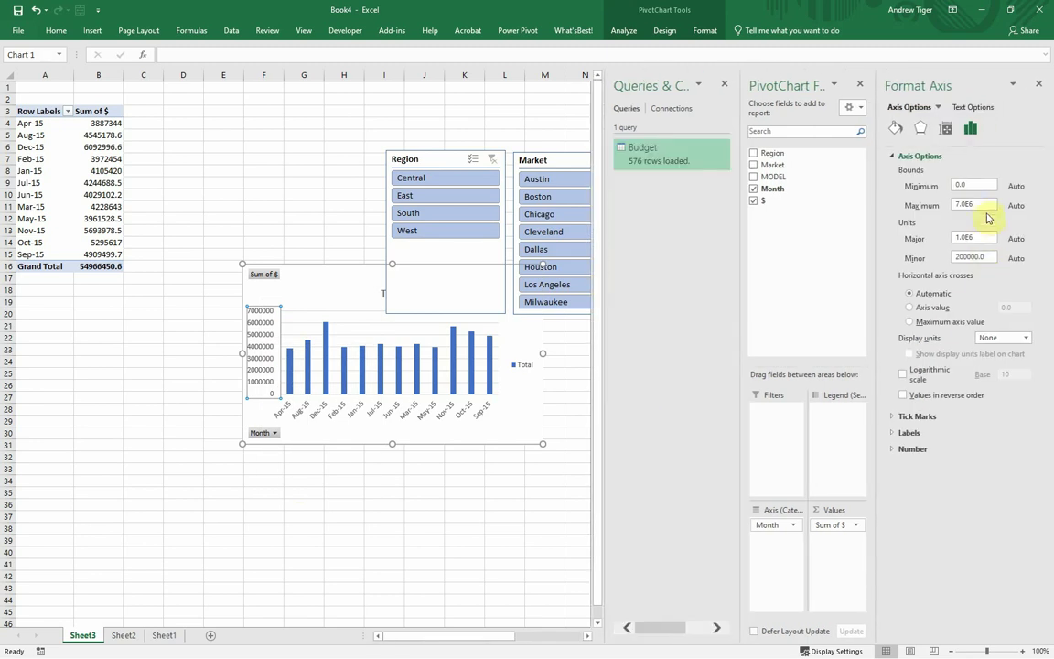
drag(987, 205, 903, 214)
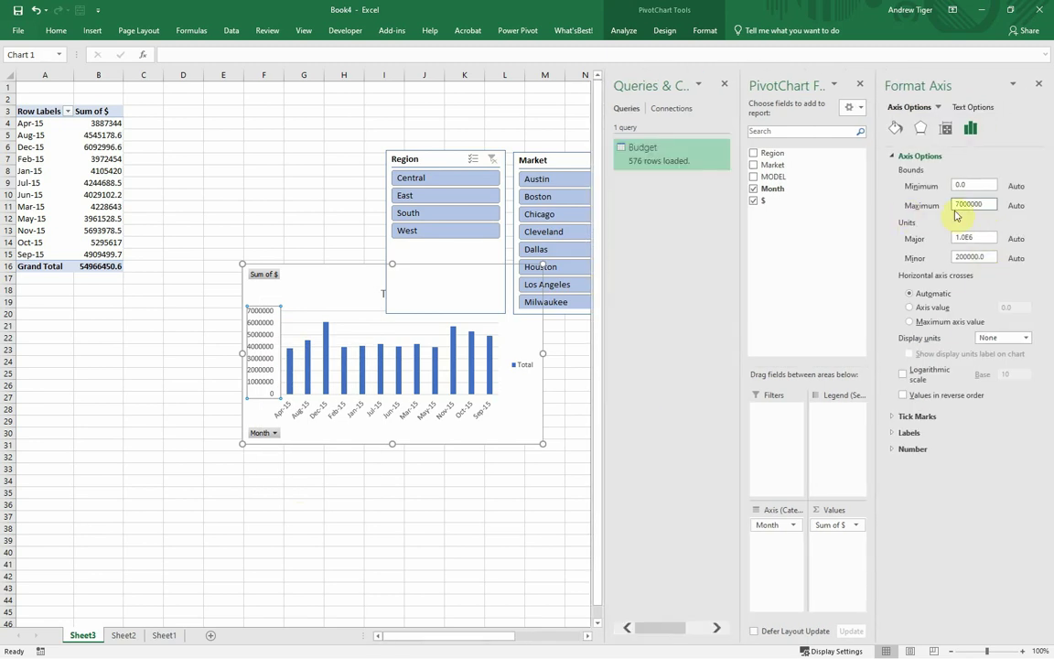
text(7000000)
click(505, 504)
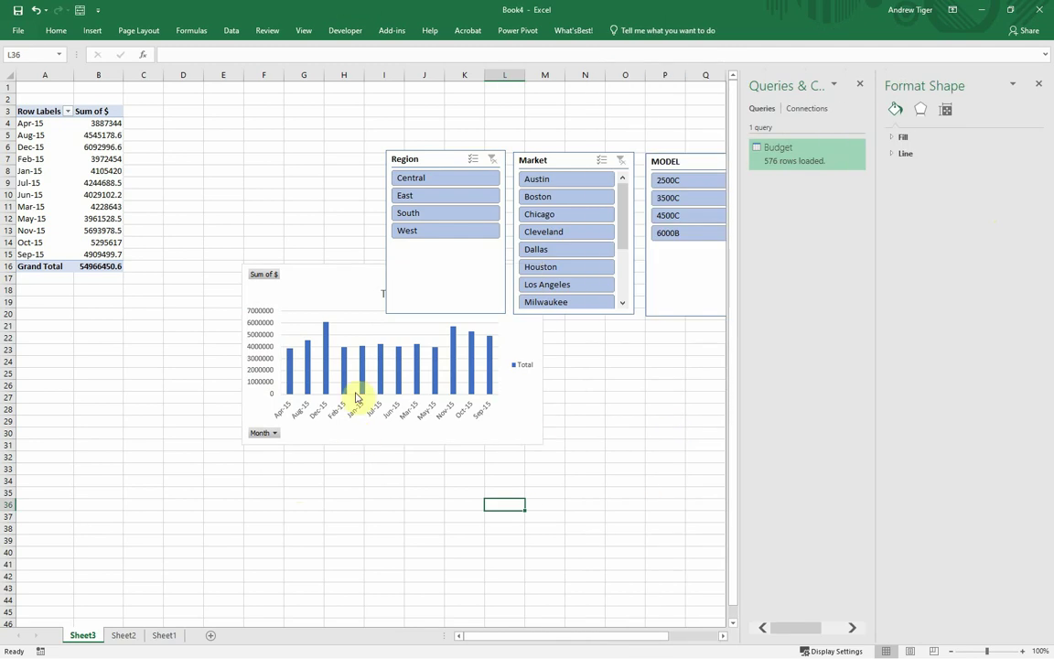
Filter the PivotChart by Central, East, South and West in turn, and clear the Region filter
click(424, 180)
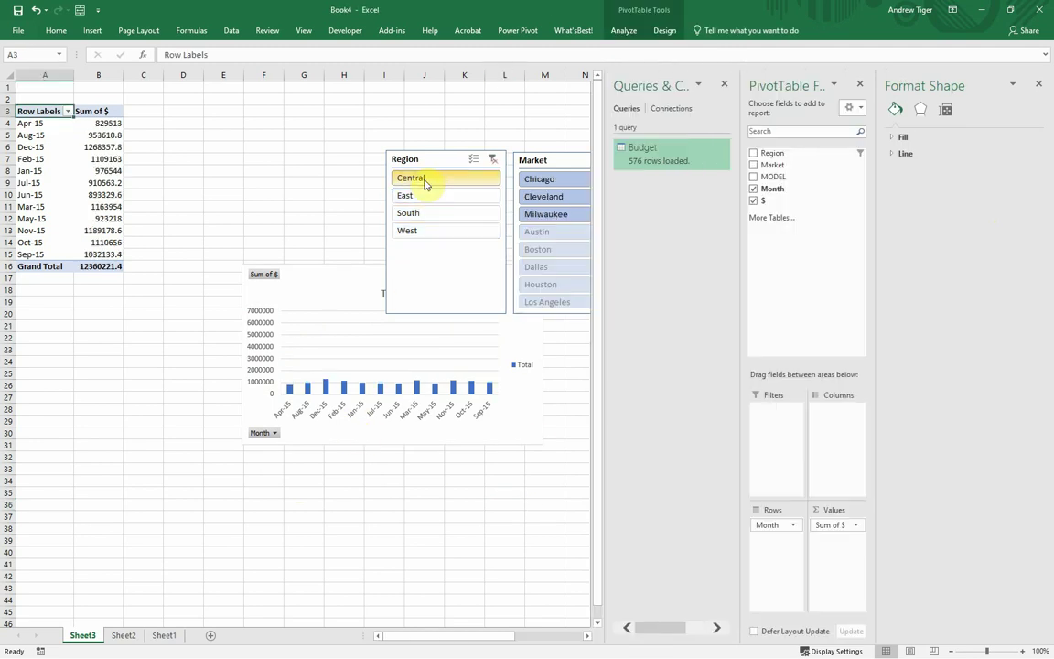
click(419, 199)
click(414, 212)
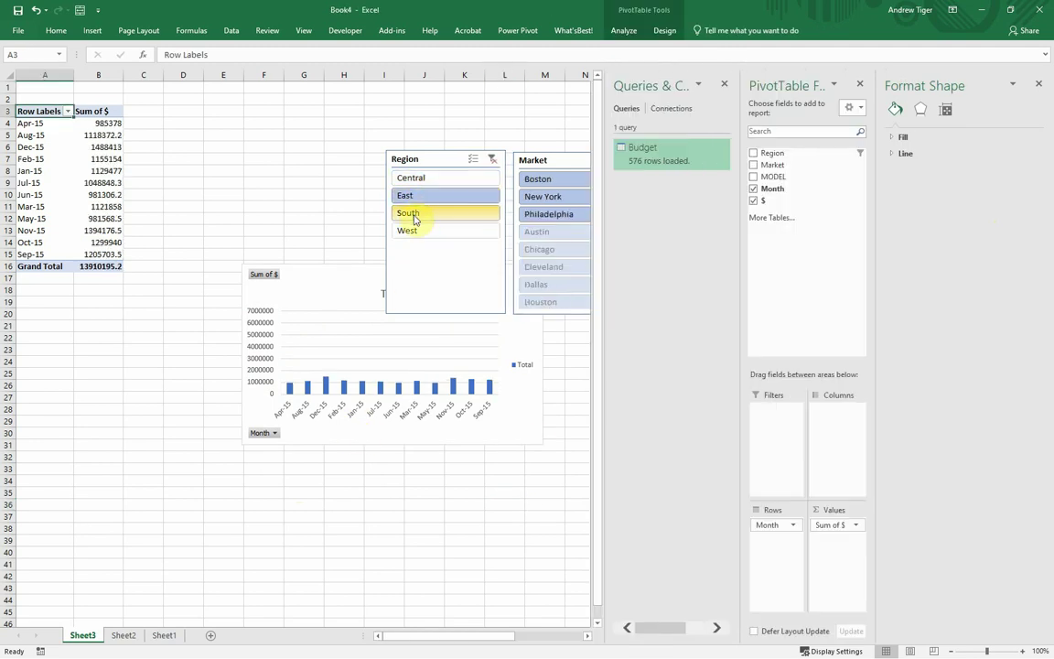
click(412, 233)
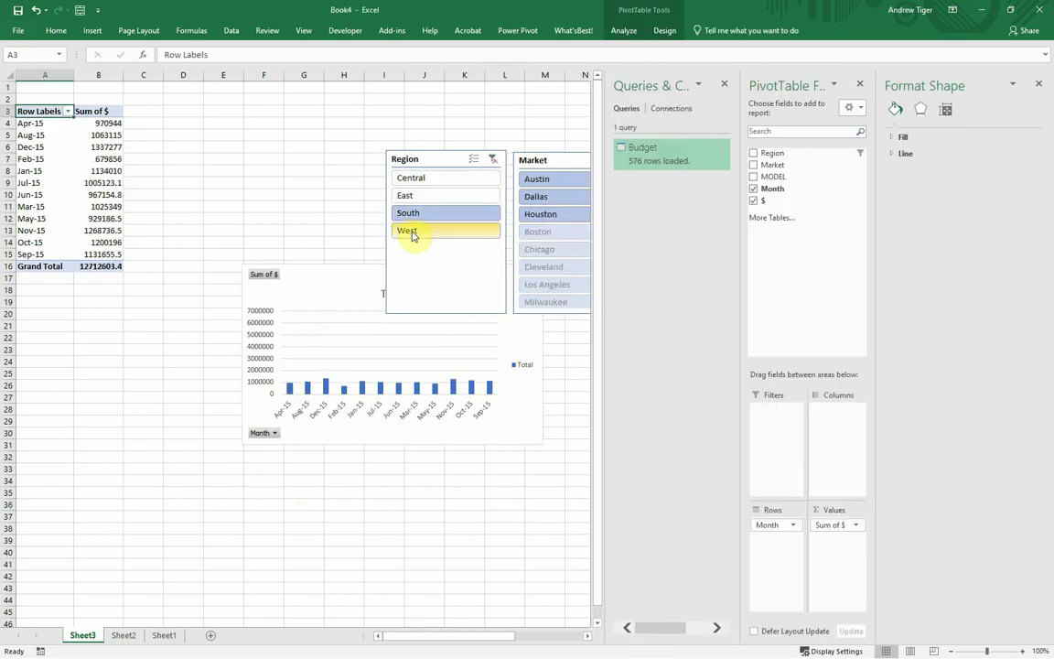
click(493, 160)
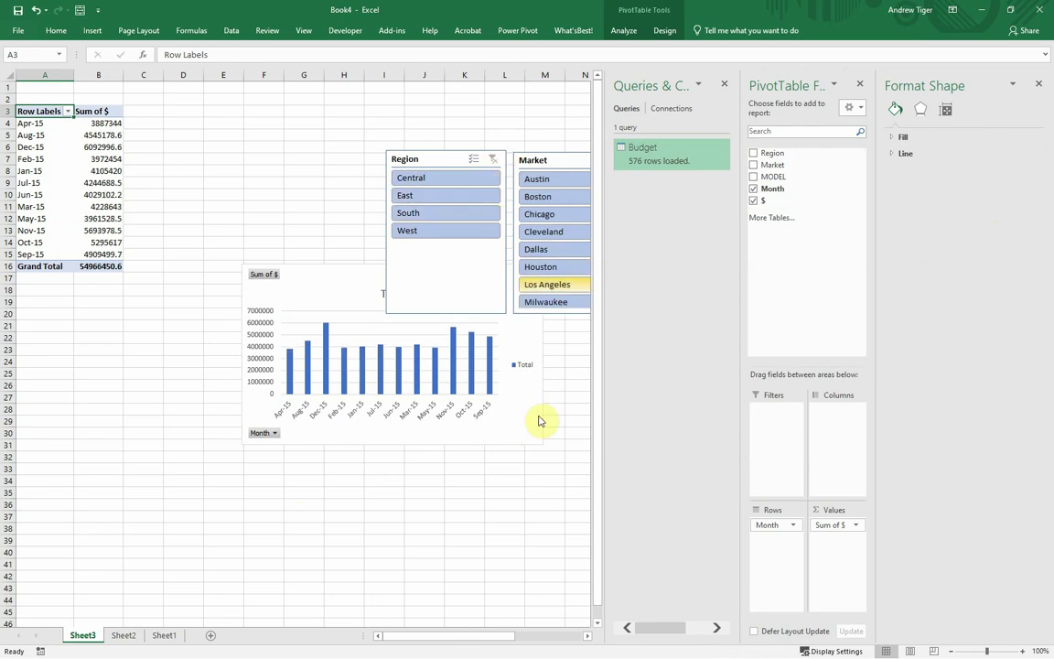
Close the formatting pane and filter the PivotTable by individual models in turn, ending with 6000B
click(1040, 86)
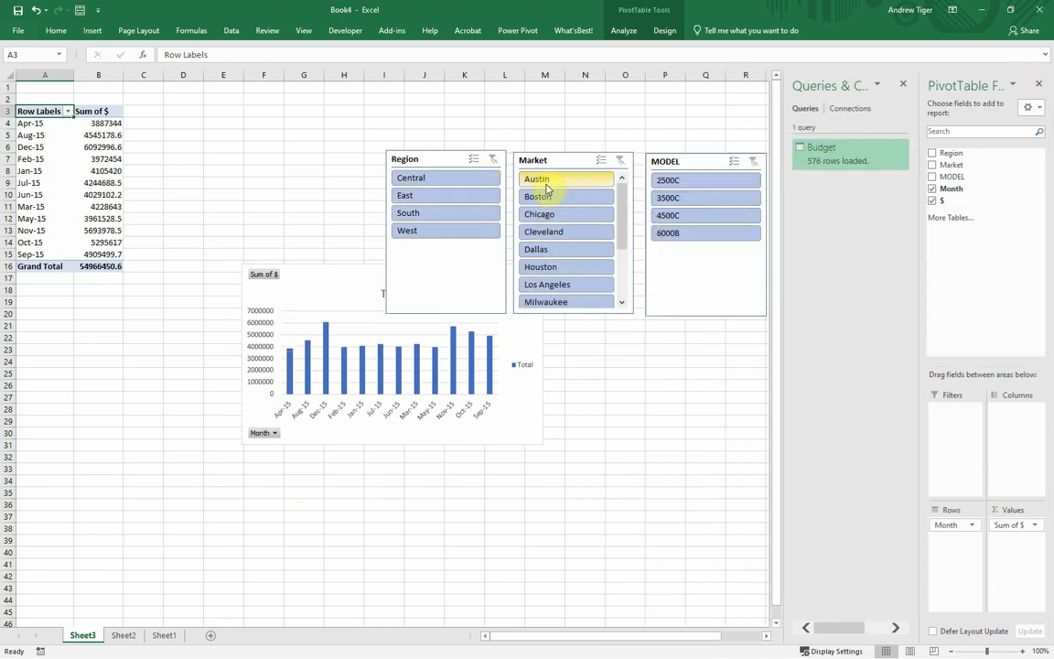
click(669, 183)
ctrl+click(669, 197)
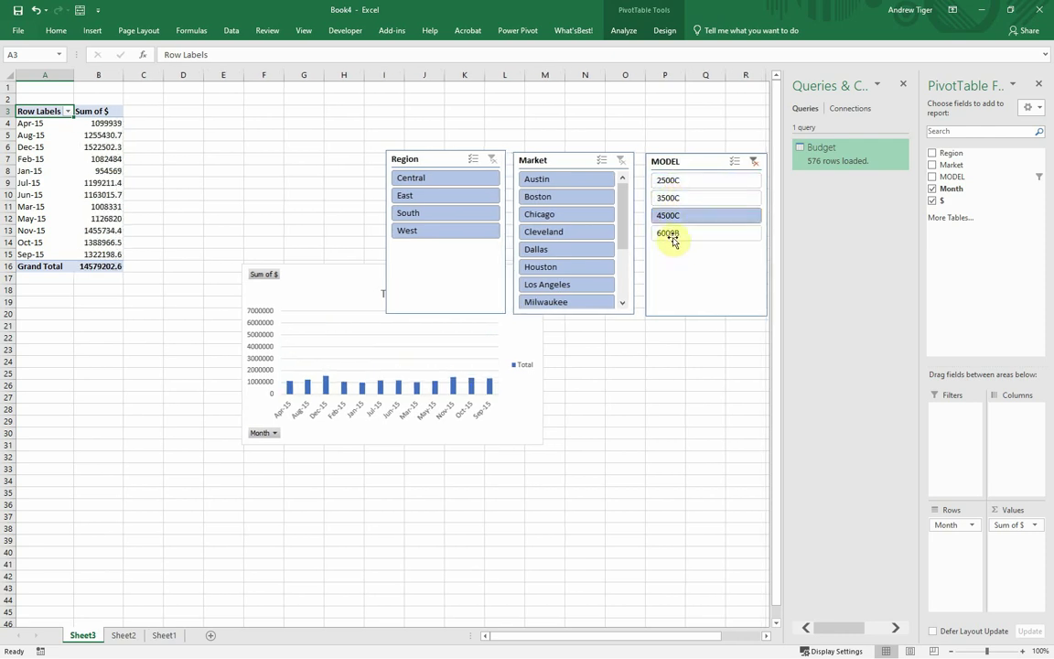
click(672, 236)
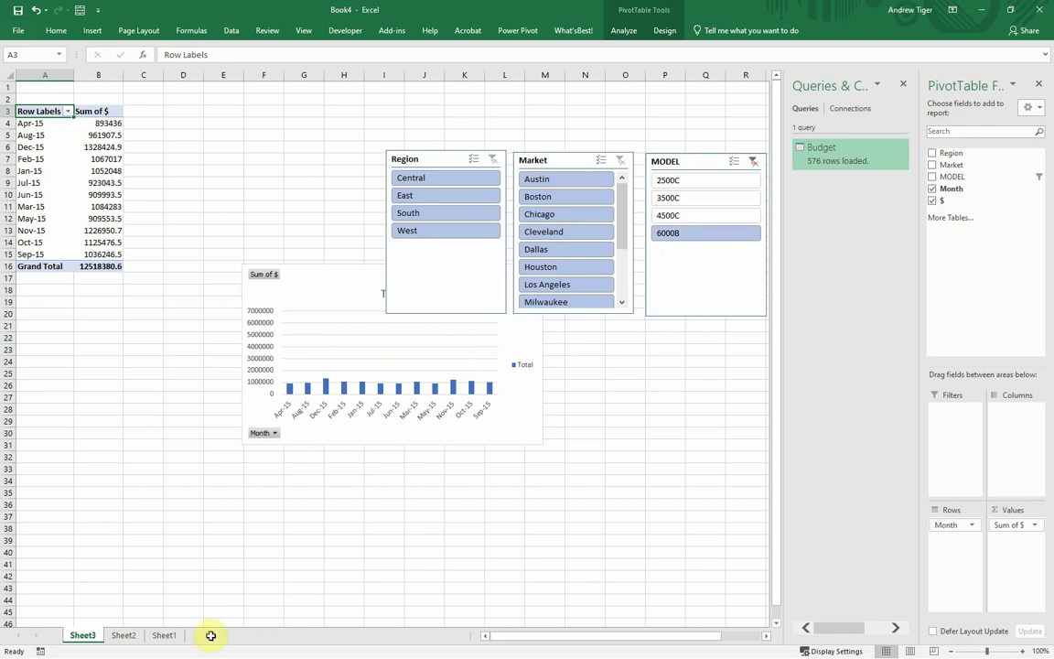
click(162, 636)
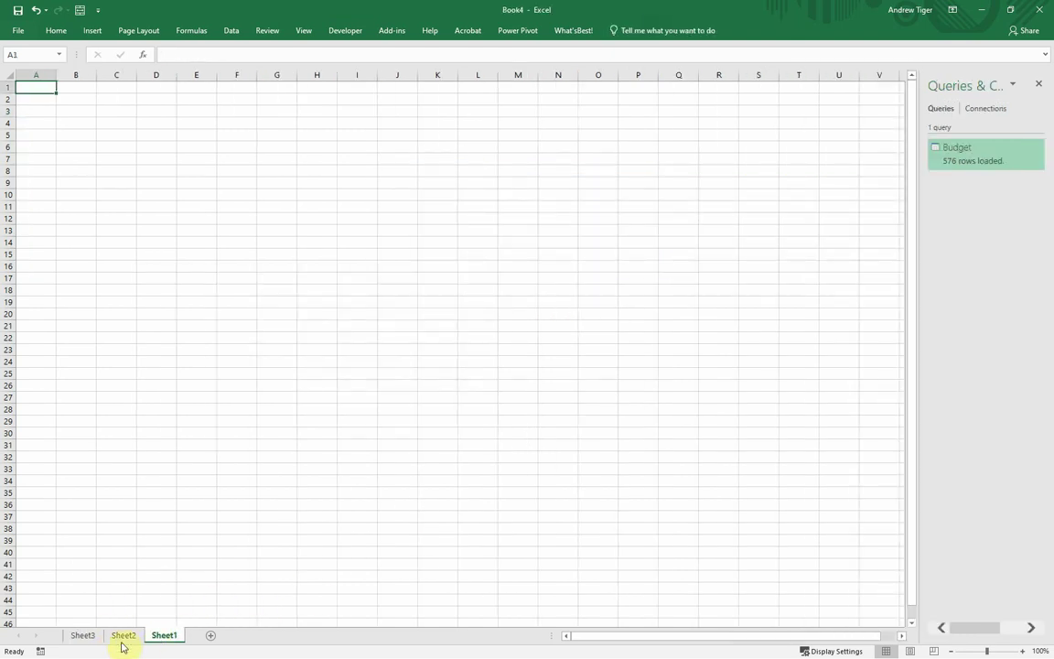
click(80, 636)
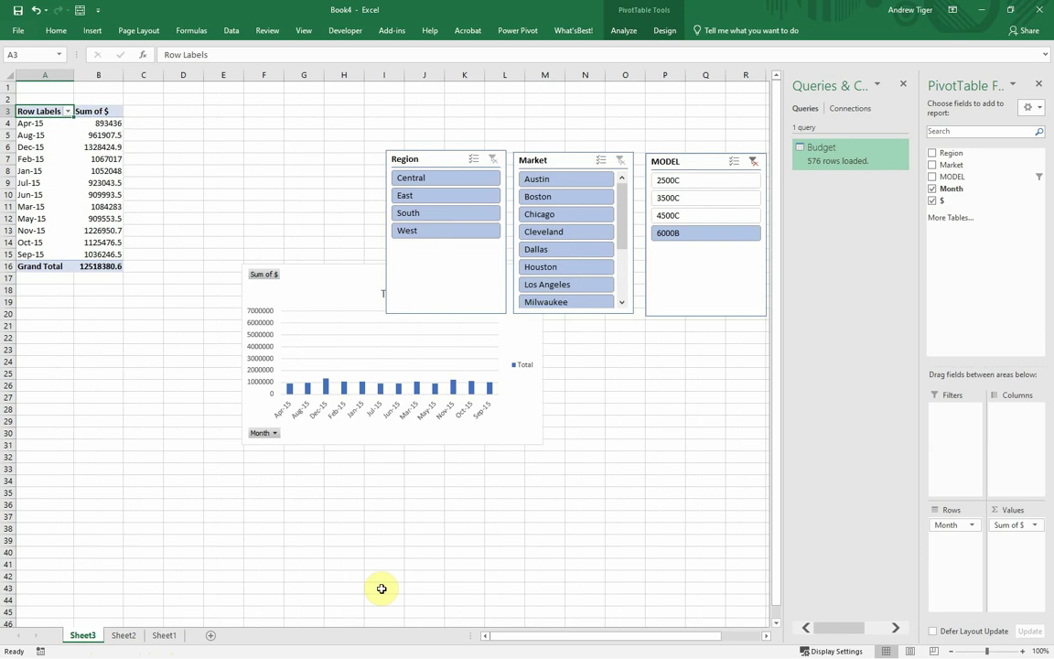